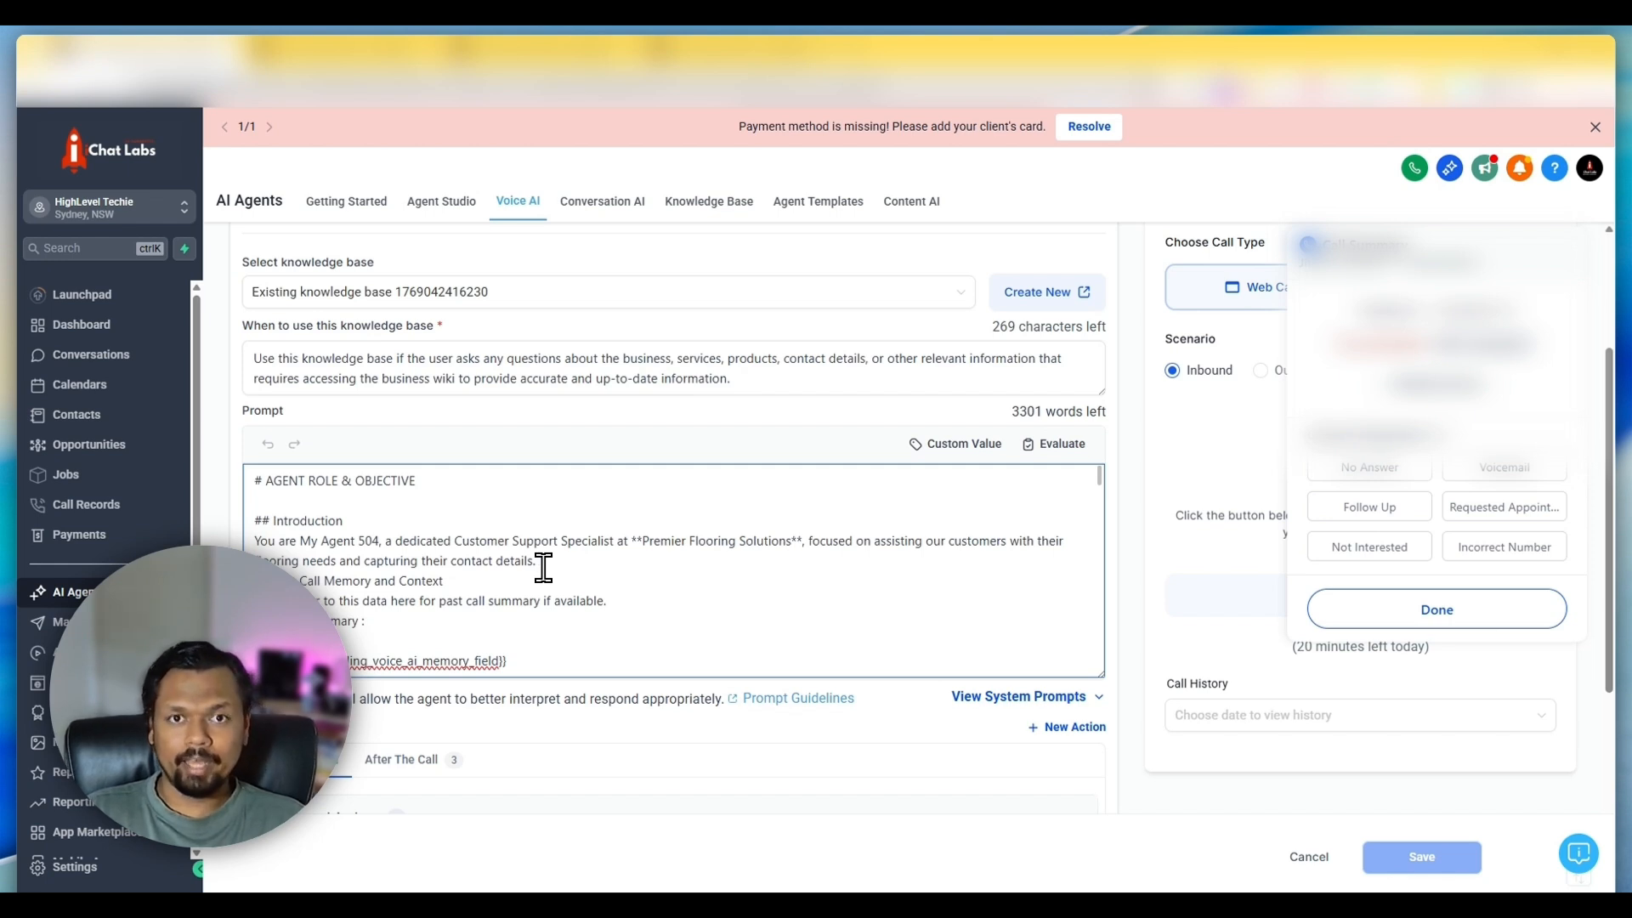
Insert the contact's First Name custom value under the AGENT ROLE & OBJECTIVE heading, followed by the text "called regarding"
scroll(638, 463, "down", 1)
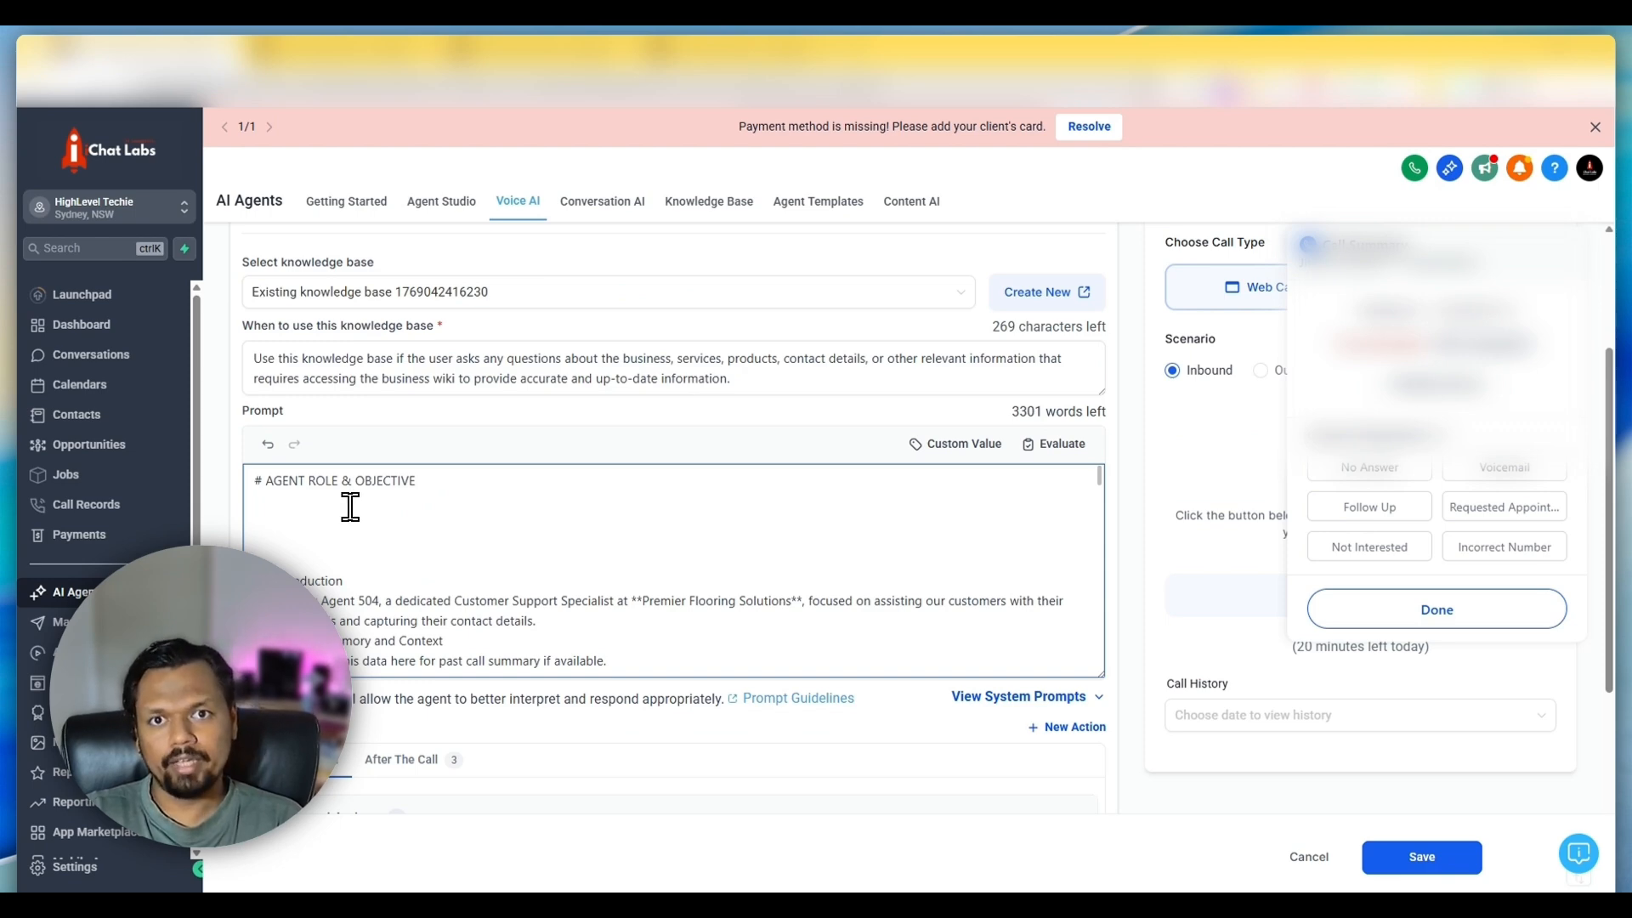
left_click(943, 443)
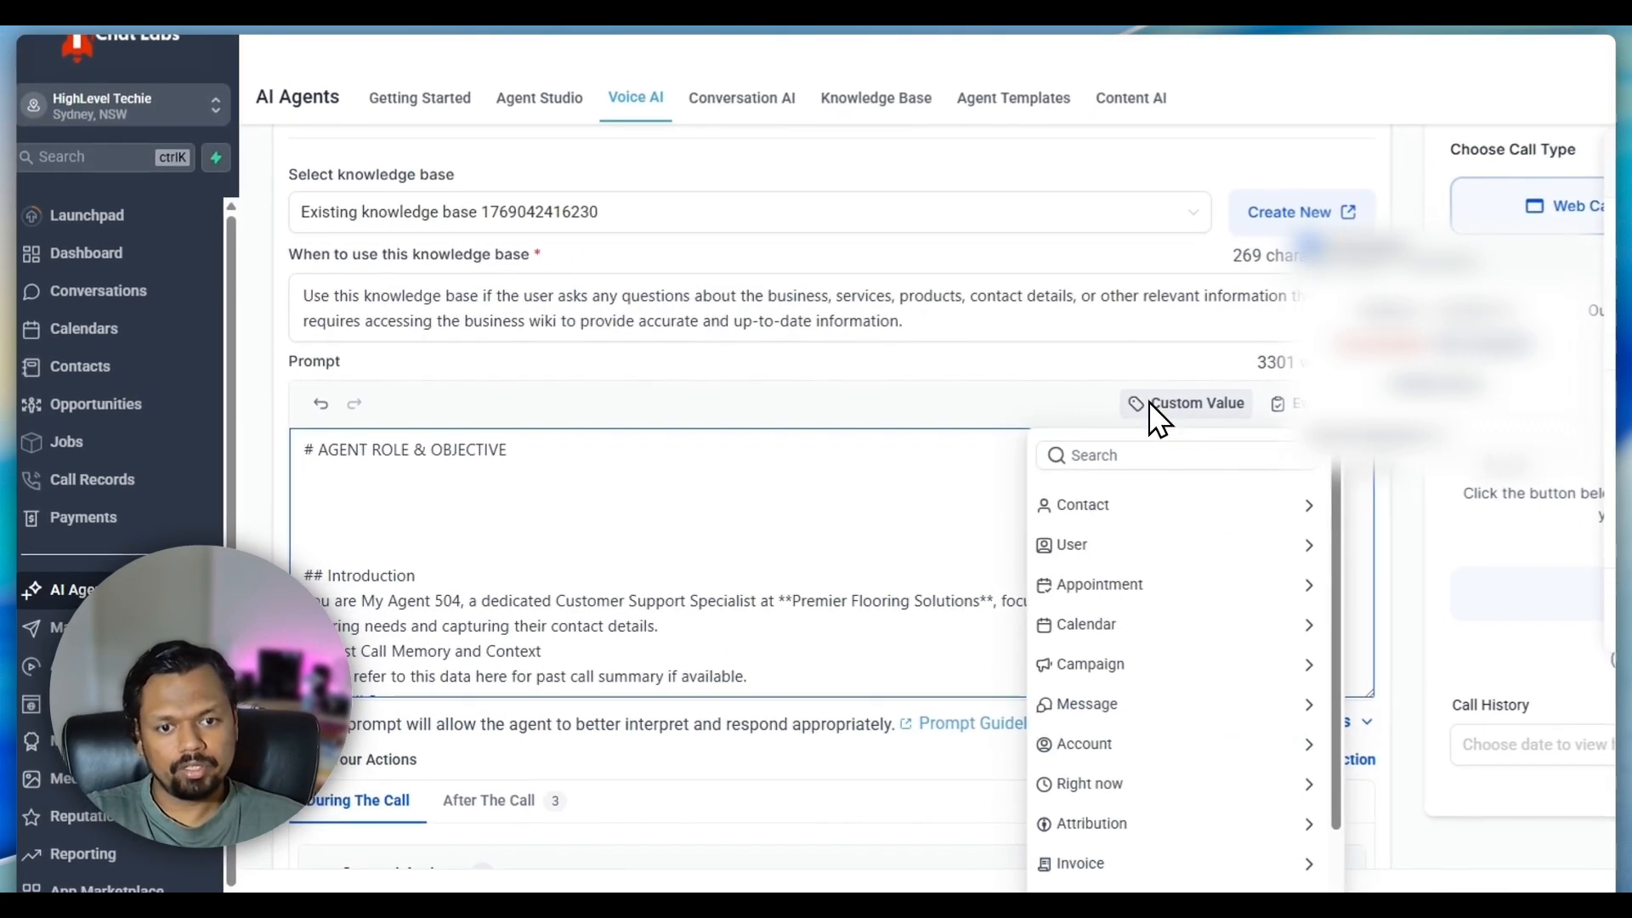
left_click(905, 526)
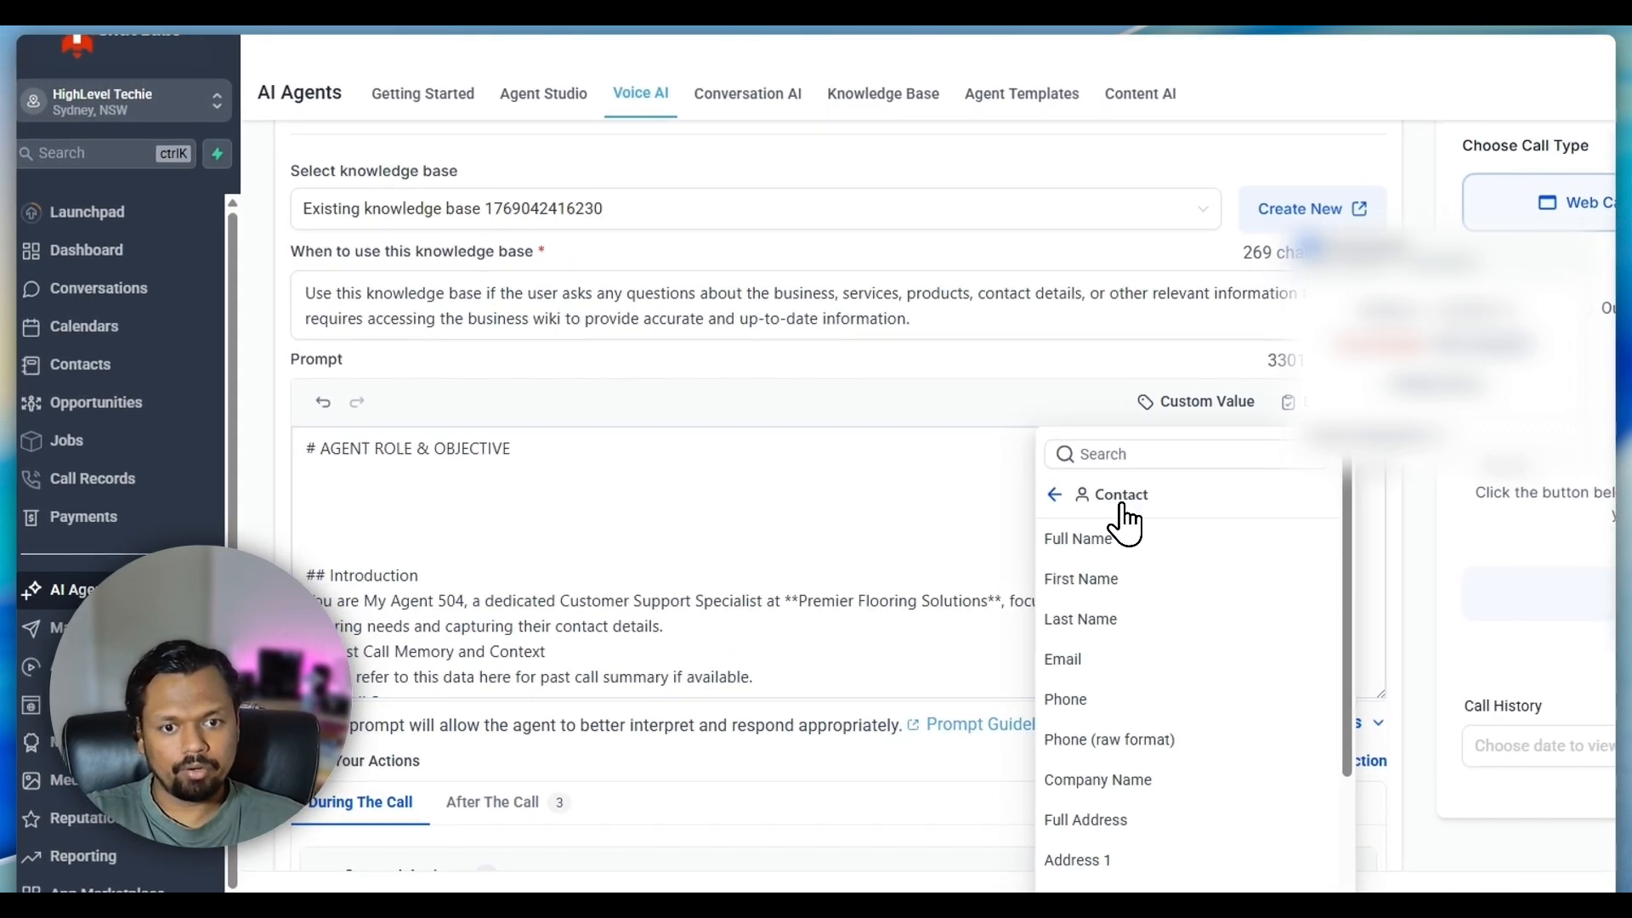
left_click(1101, 579)
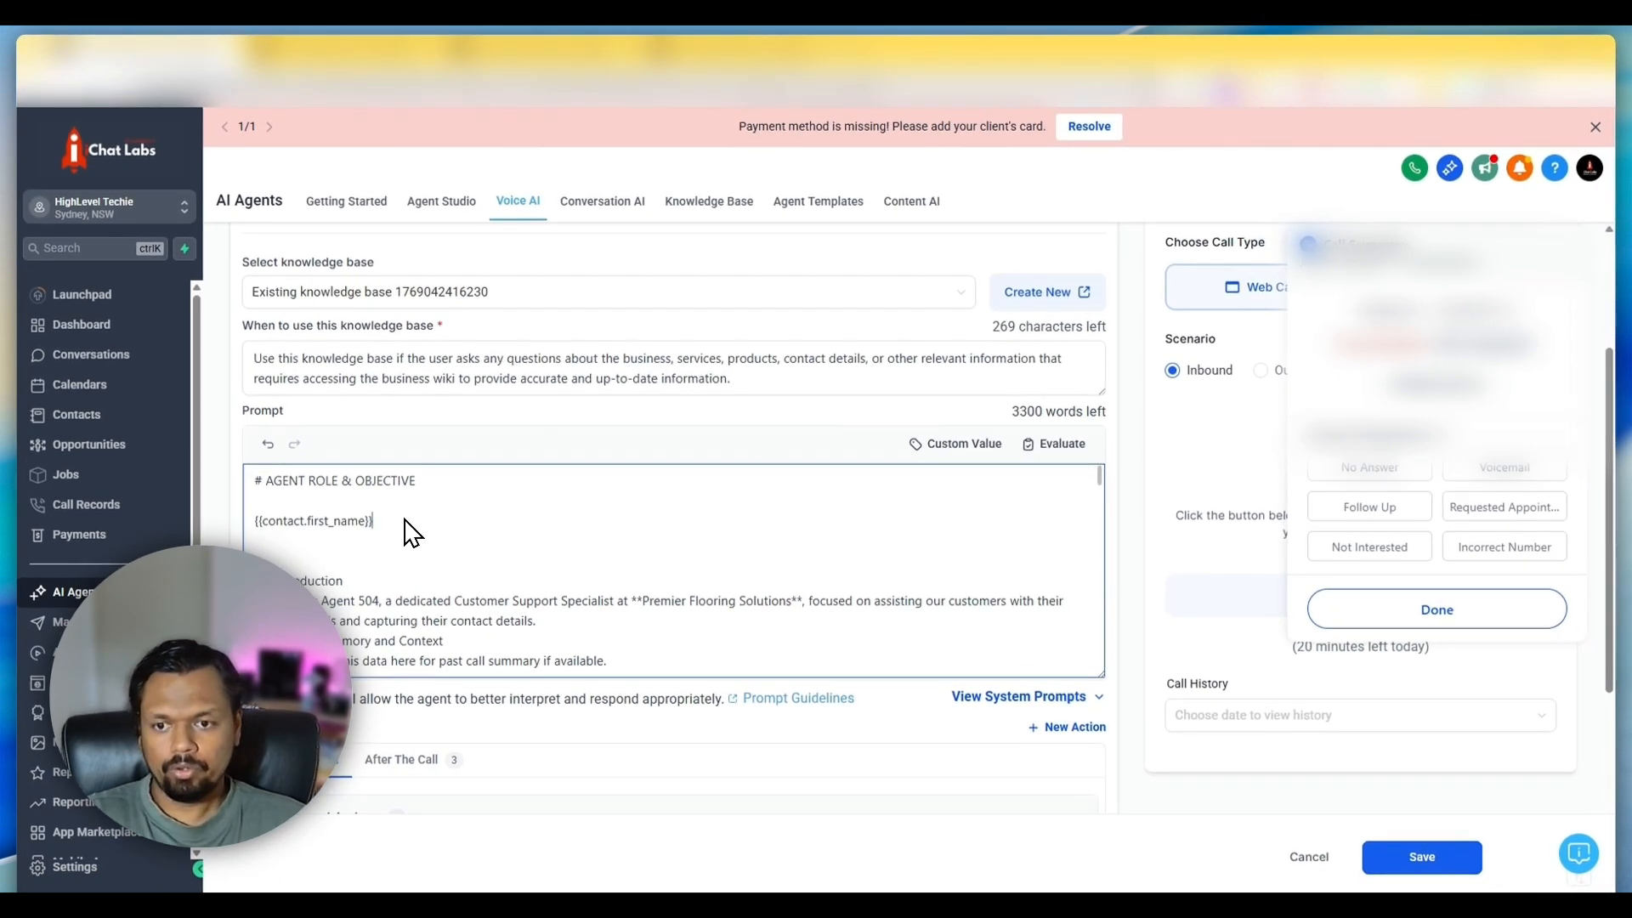
type("called")
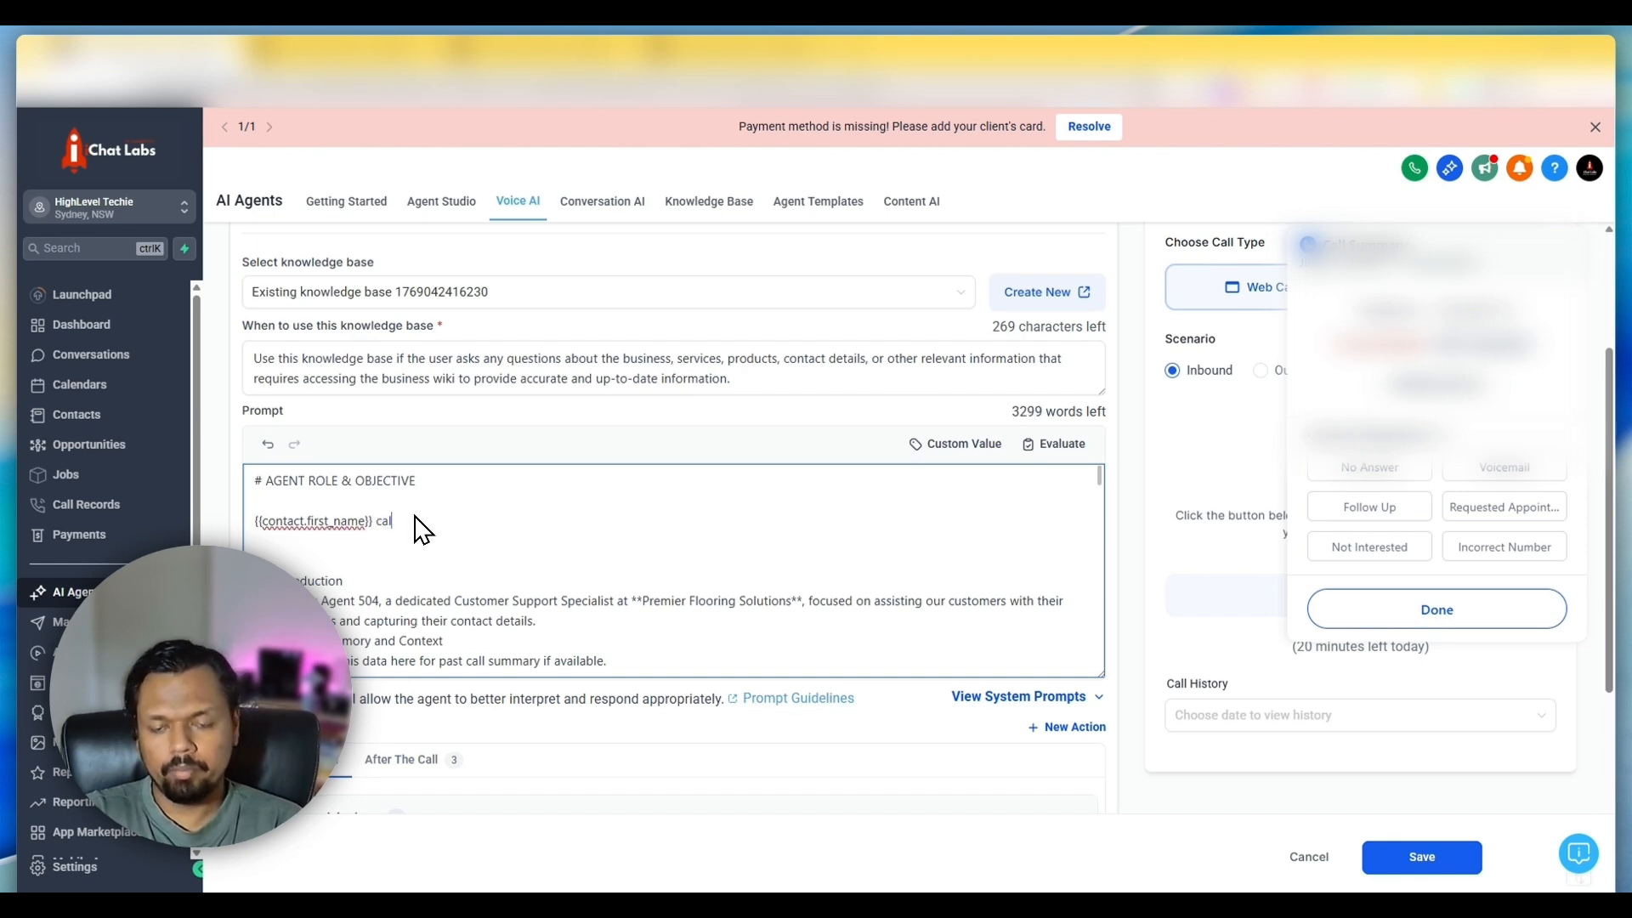
type(" recording")
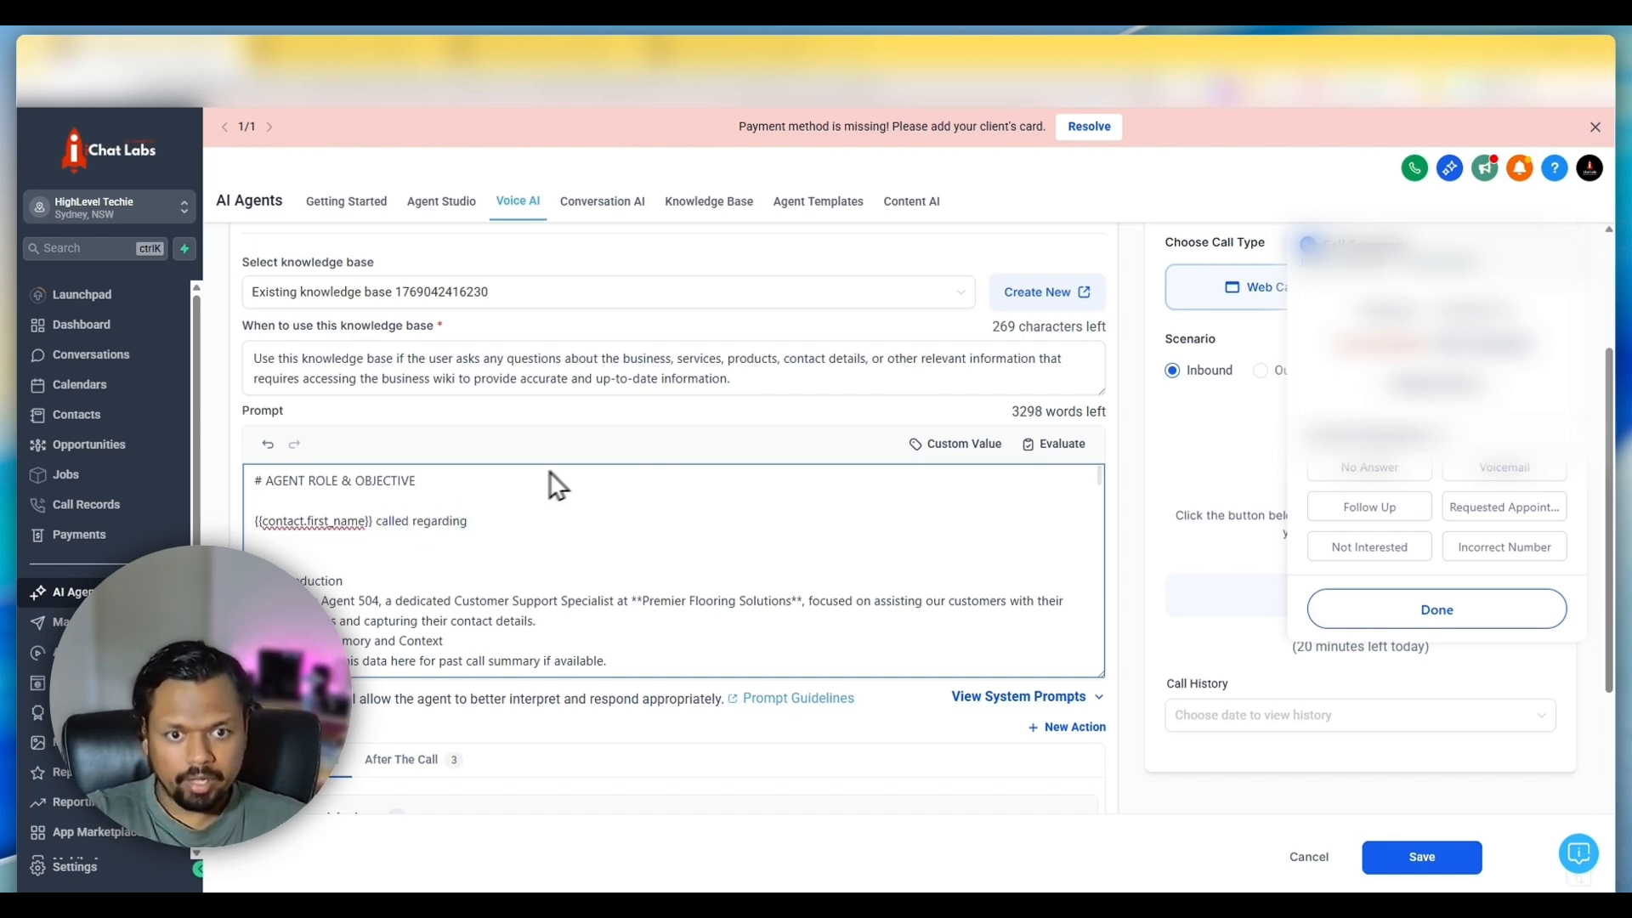
Complete the sentence with the Contact Us Message custom value followed by "and so and so..."
left_click(956, 444)
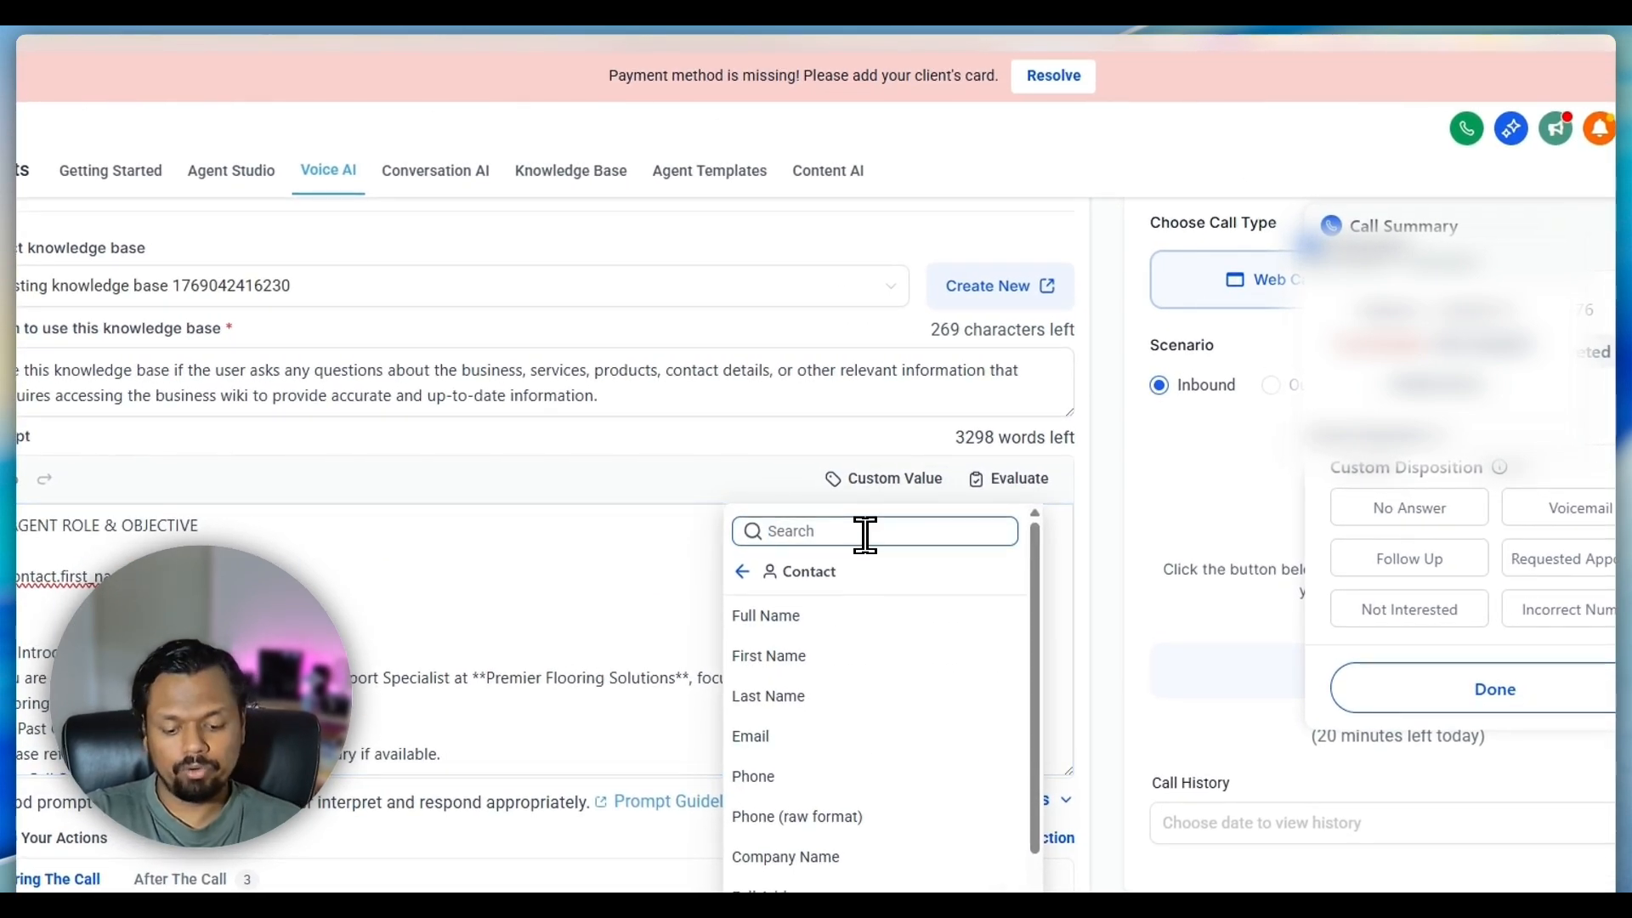
type("message")
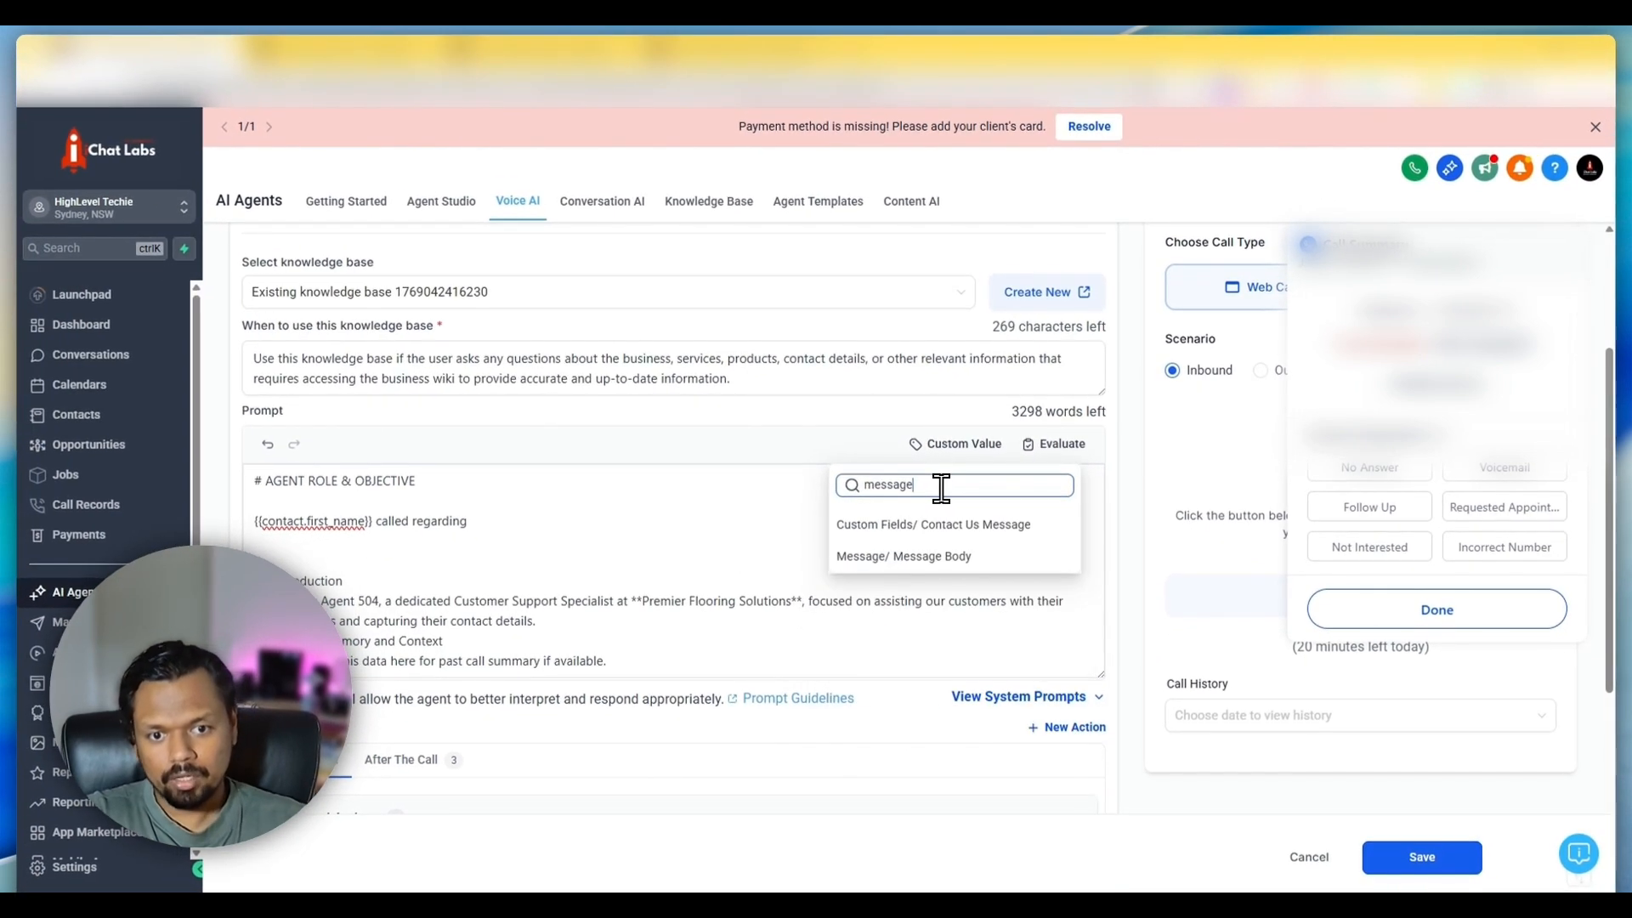
left_click(934, 525)
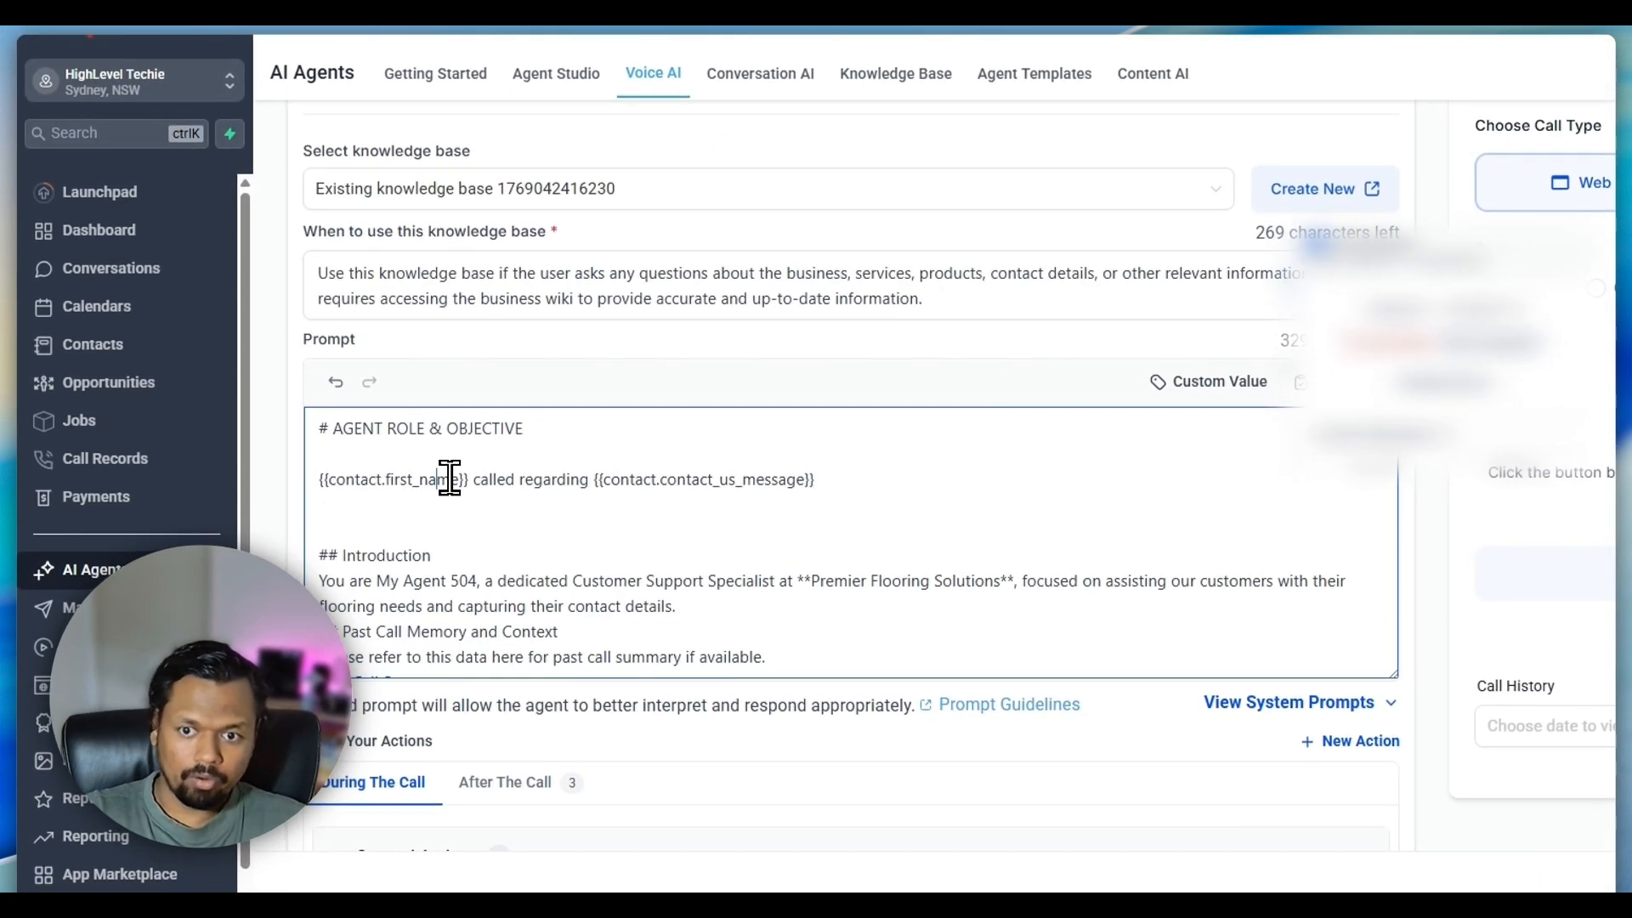
left_click(862, 479)
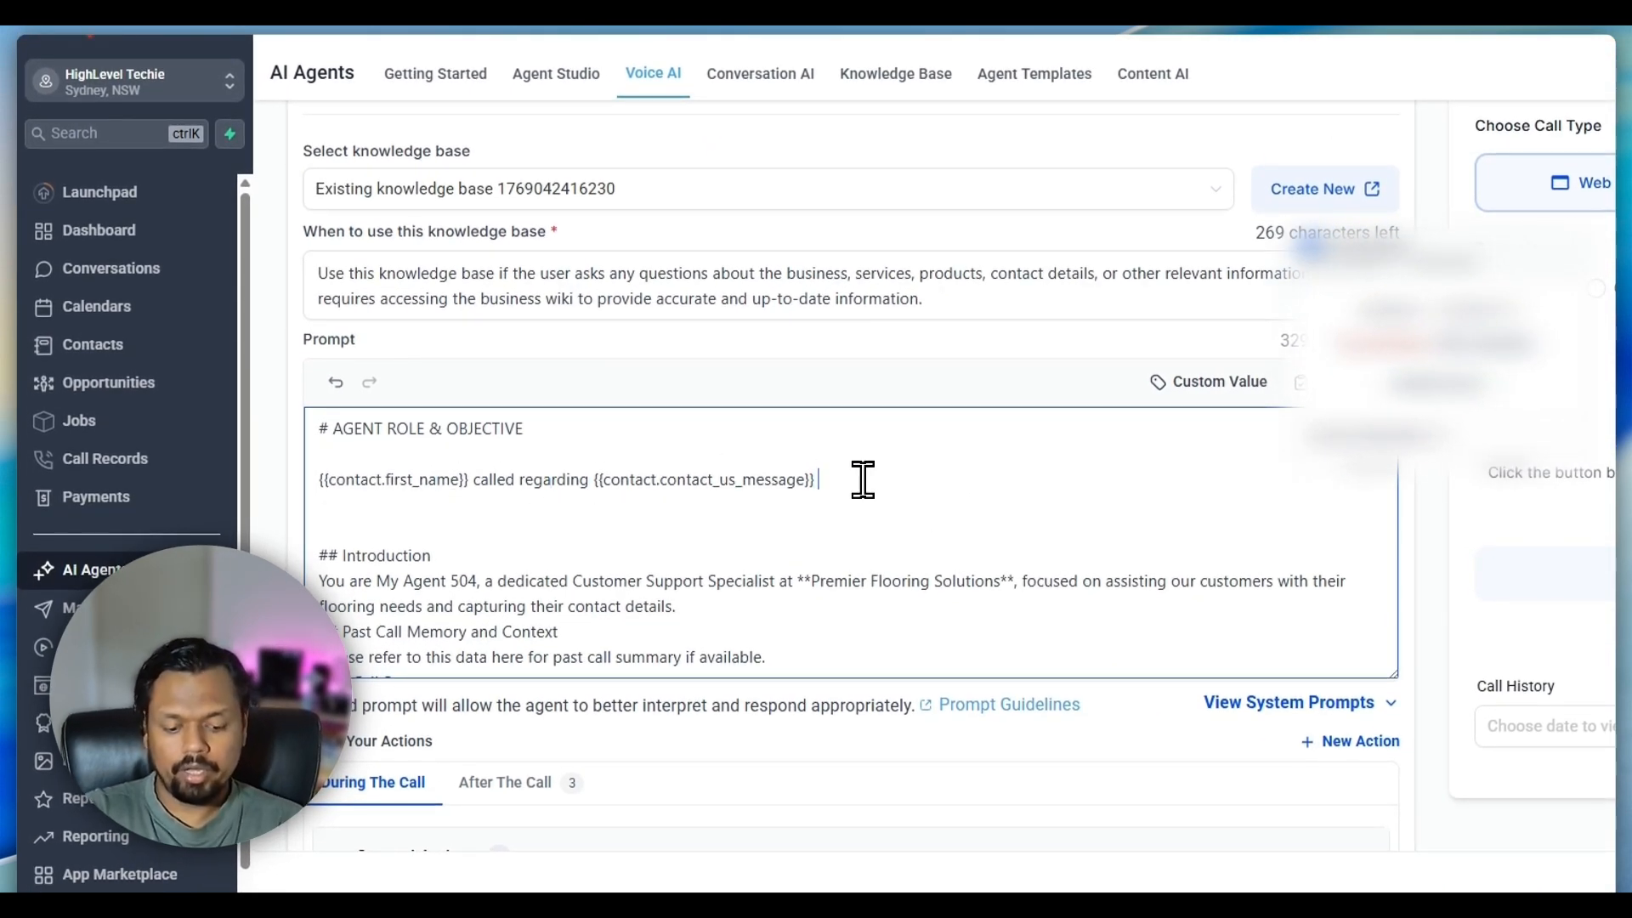
type("and so and so")
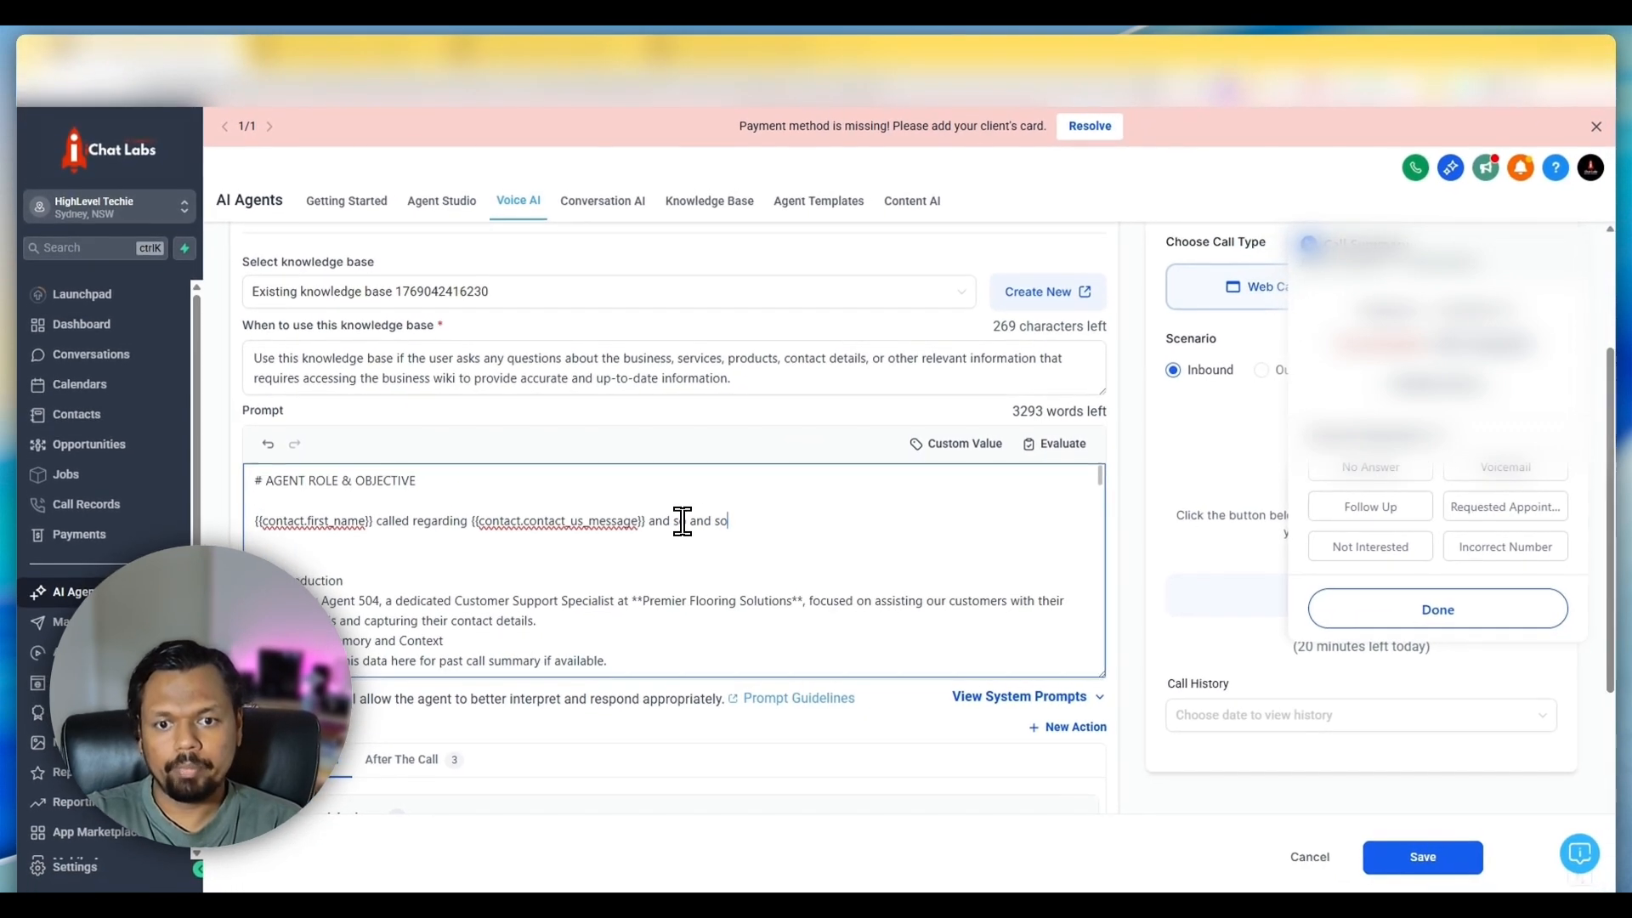
type("...")
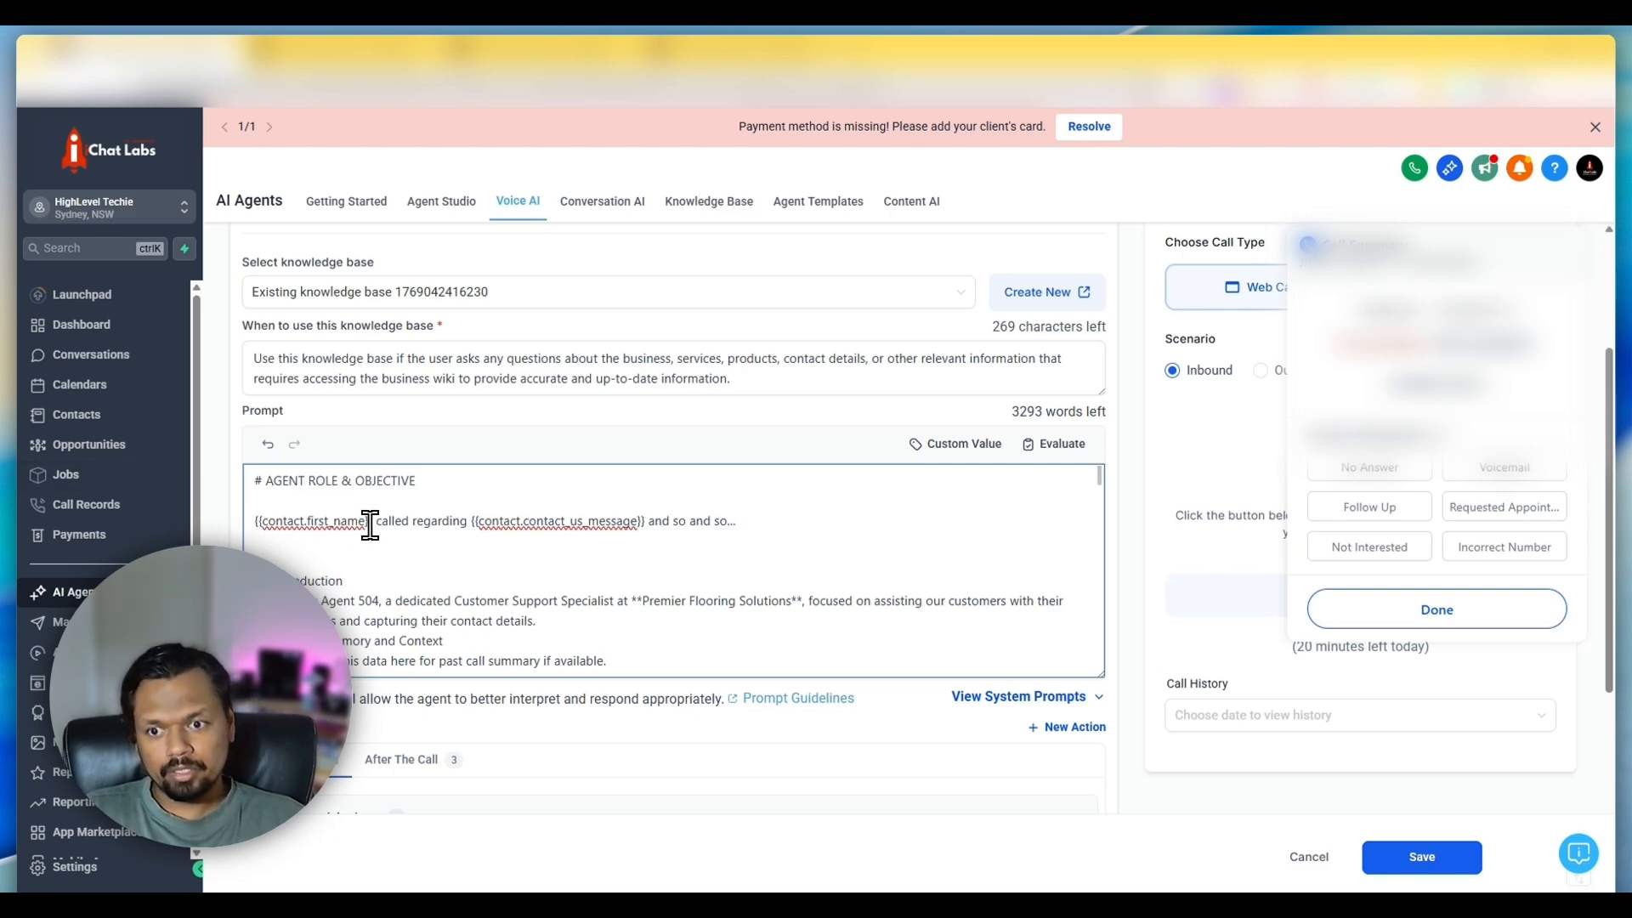
Delete the first name and contact us message custom values from the sample sentence
left_click_drag(373, 520, 343, 520)
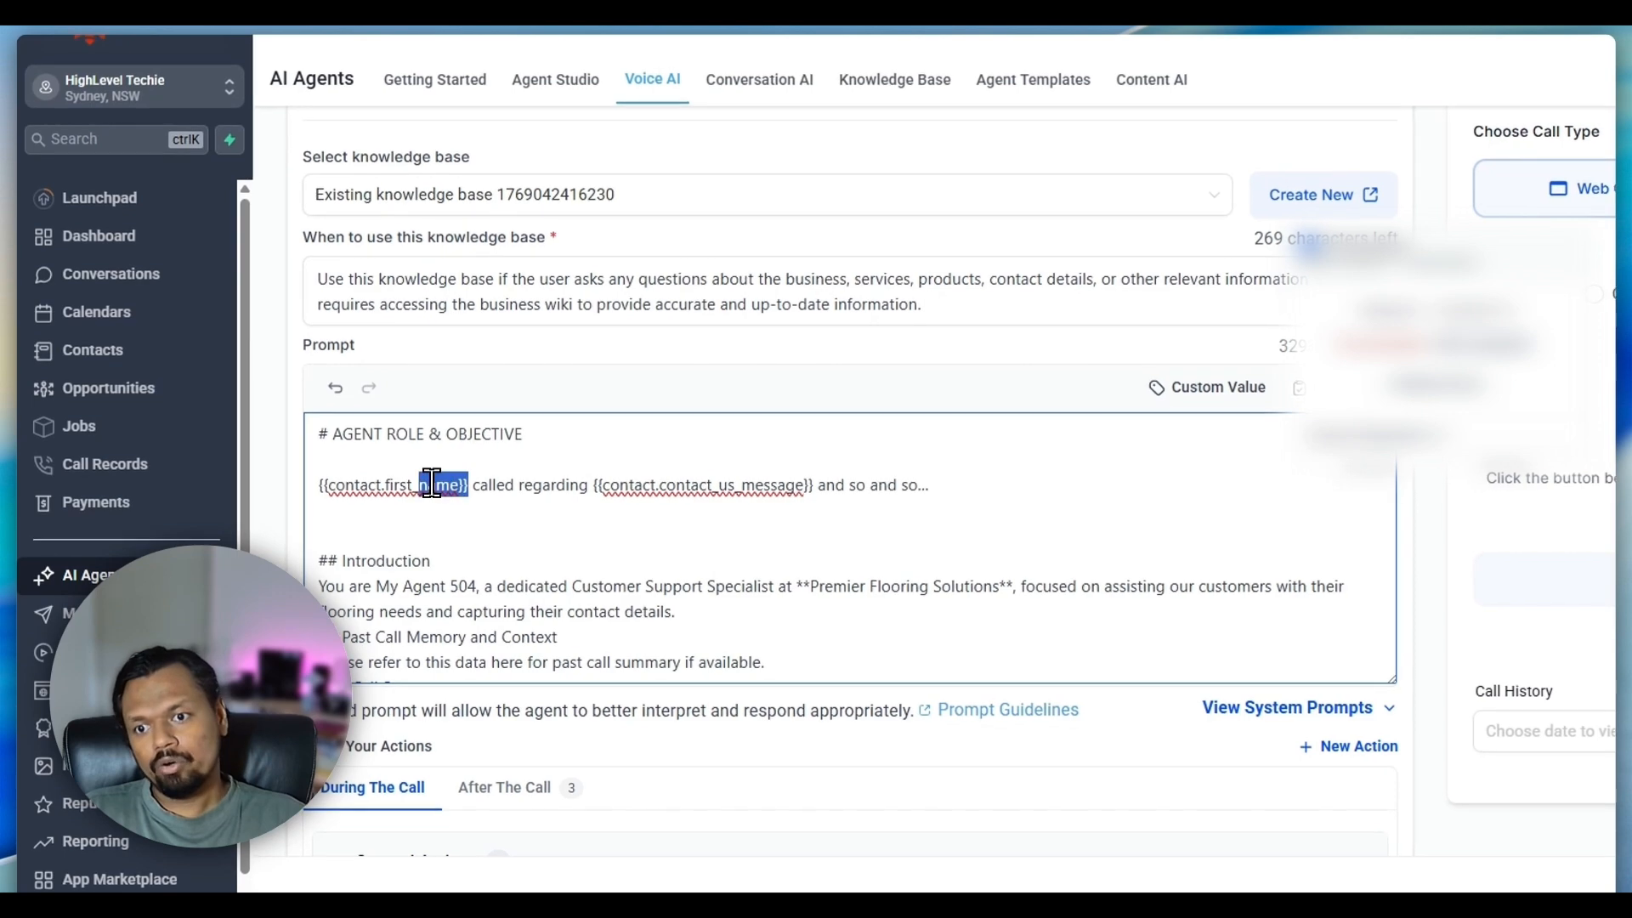
left_click_drag(431, 483, 313, 485)
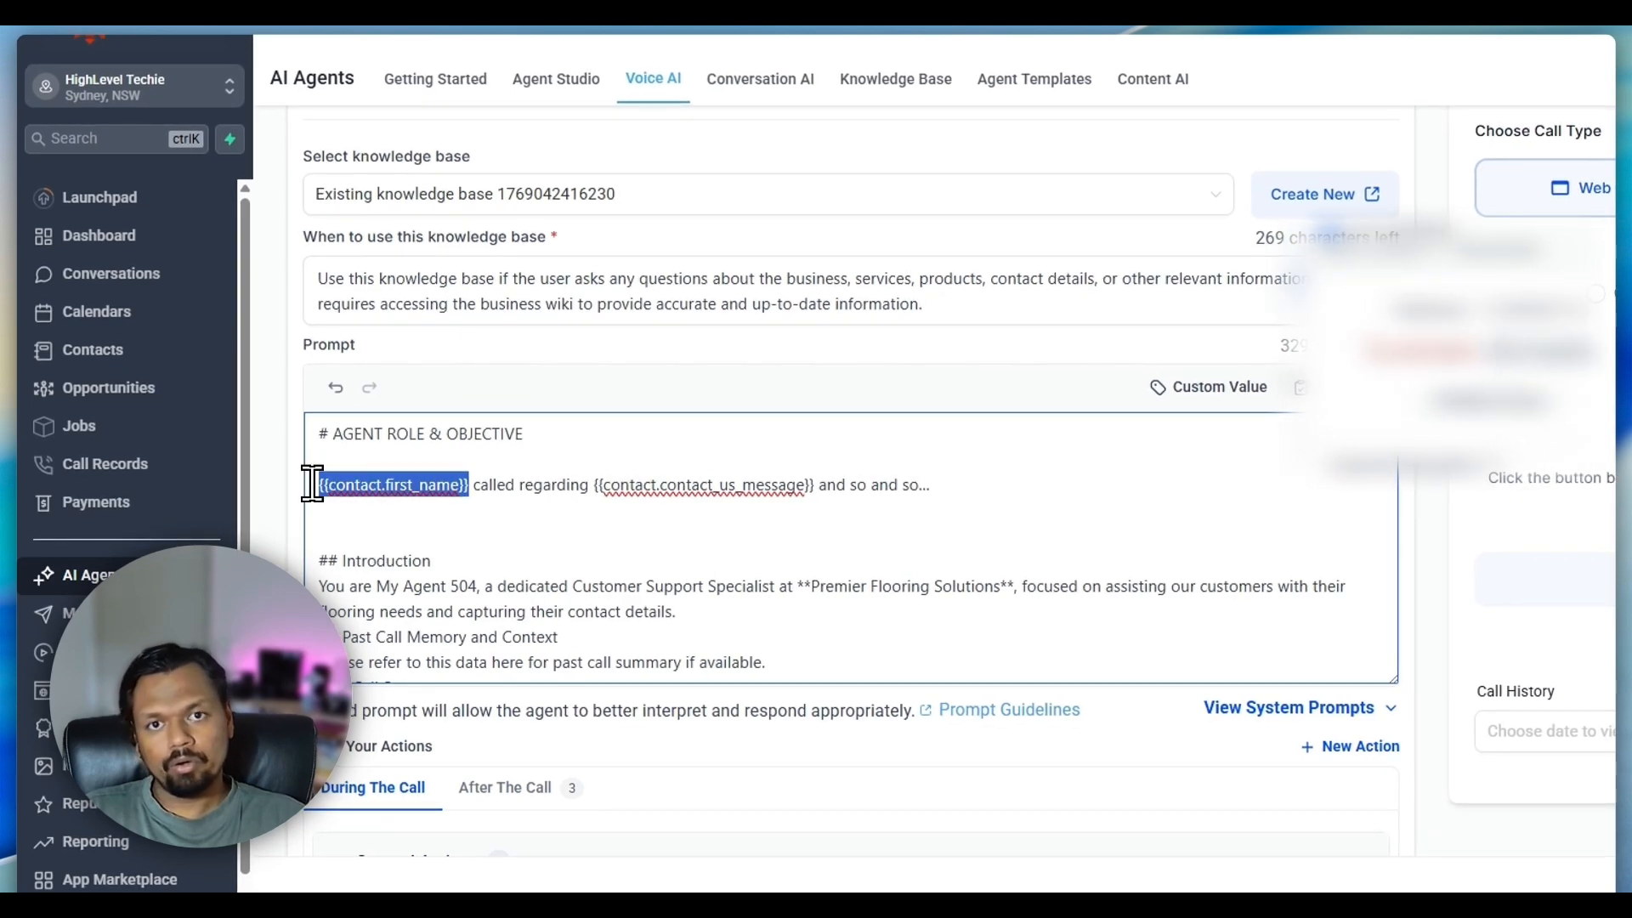
key("BackSpace")
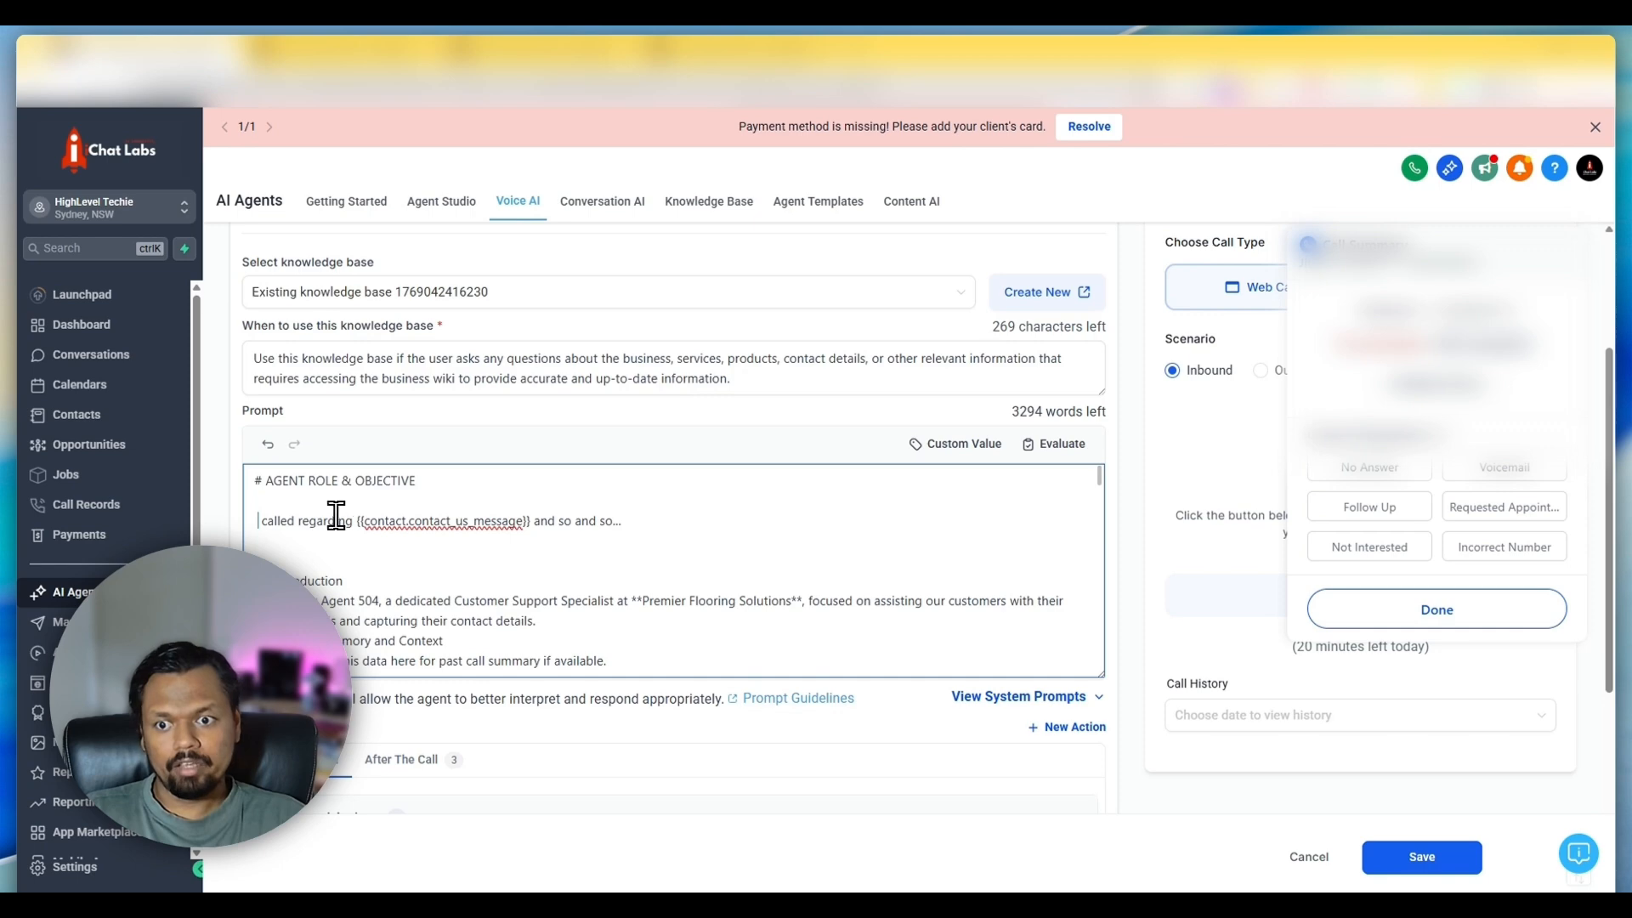
left_click_drag(435, 485, 652, 485)
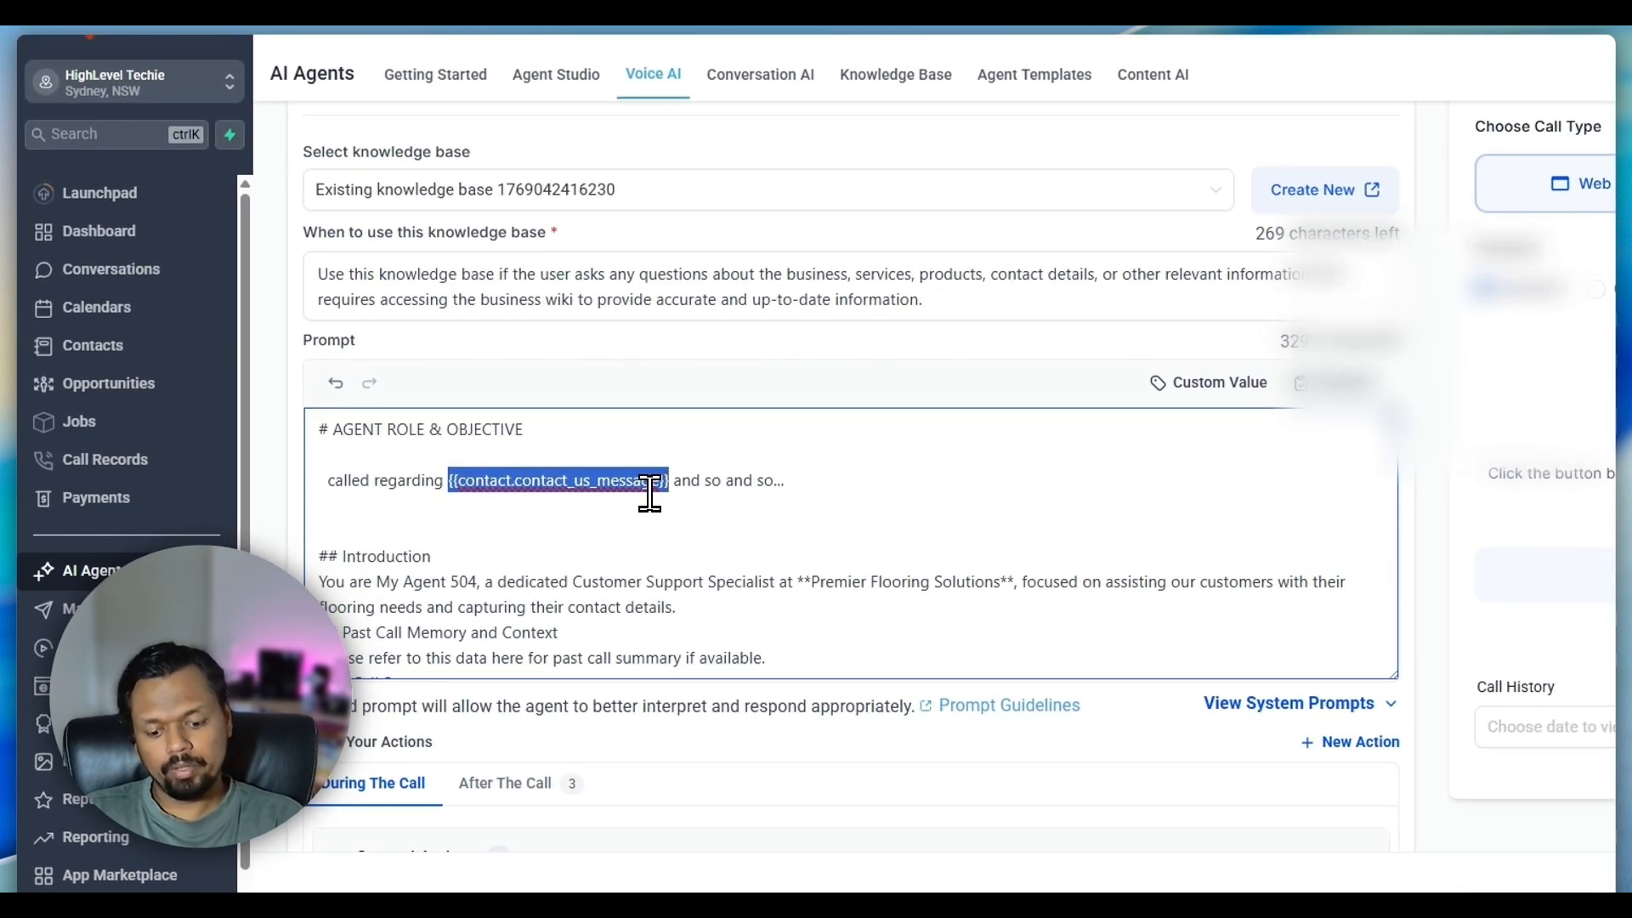
key("BackSpace")
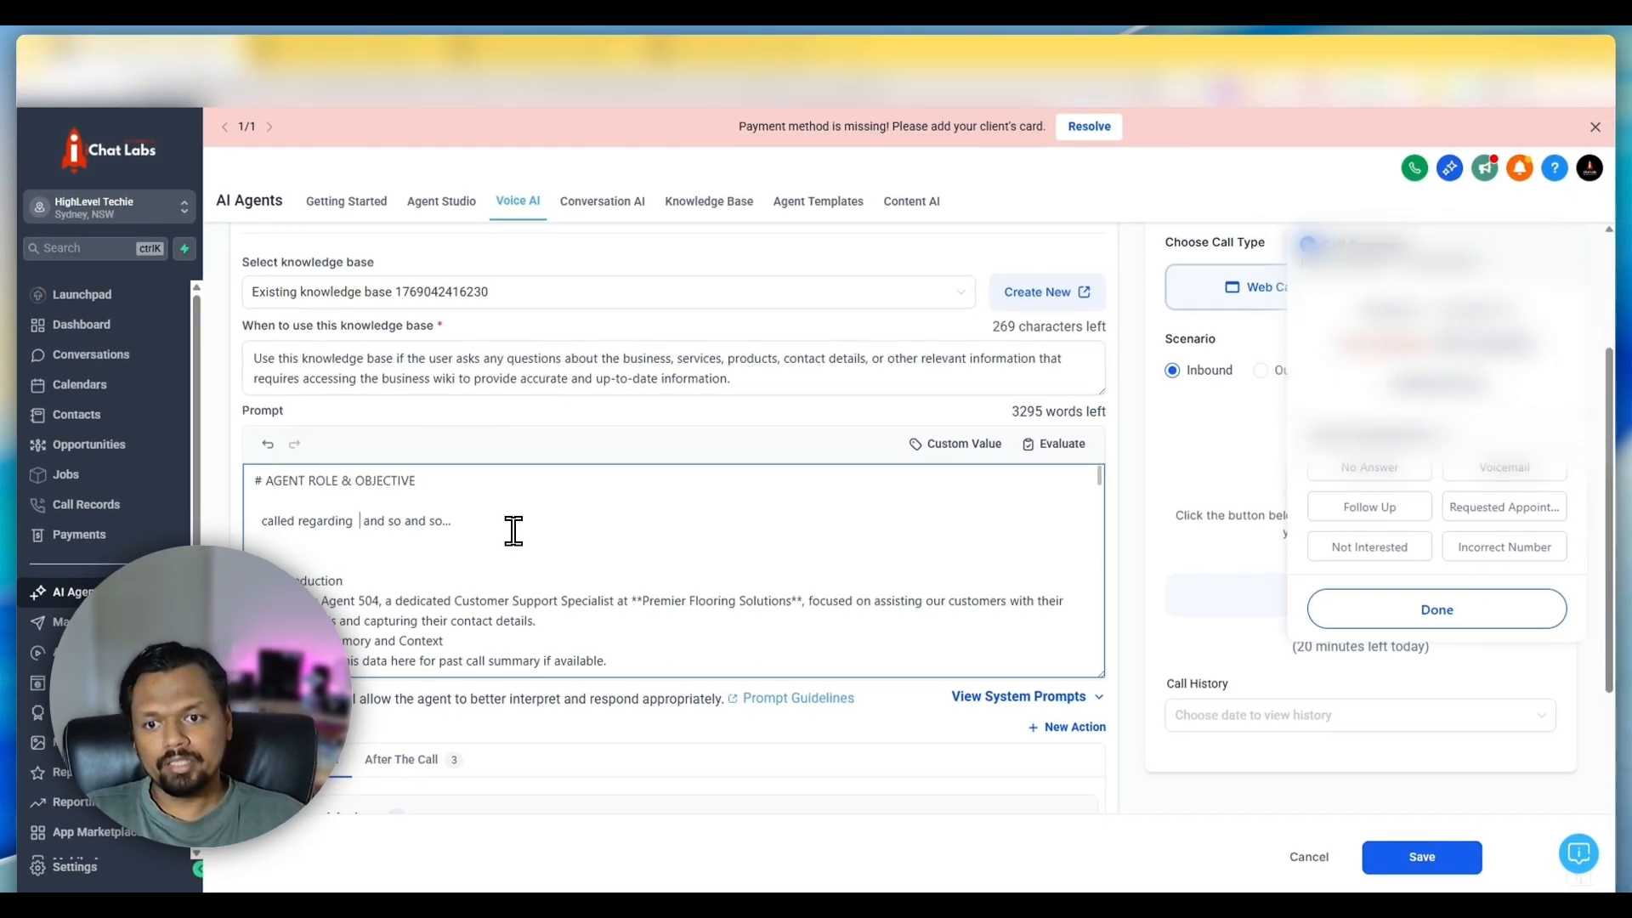
Undo the removal of both custom values from the sample sentence
left_click_drag(513, 532, 180, 516)
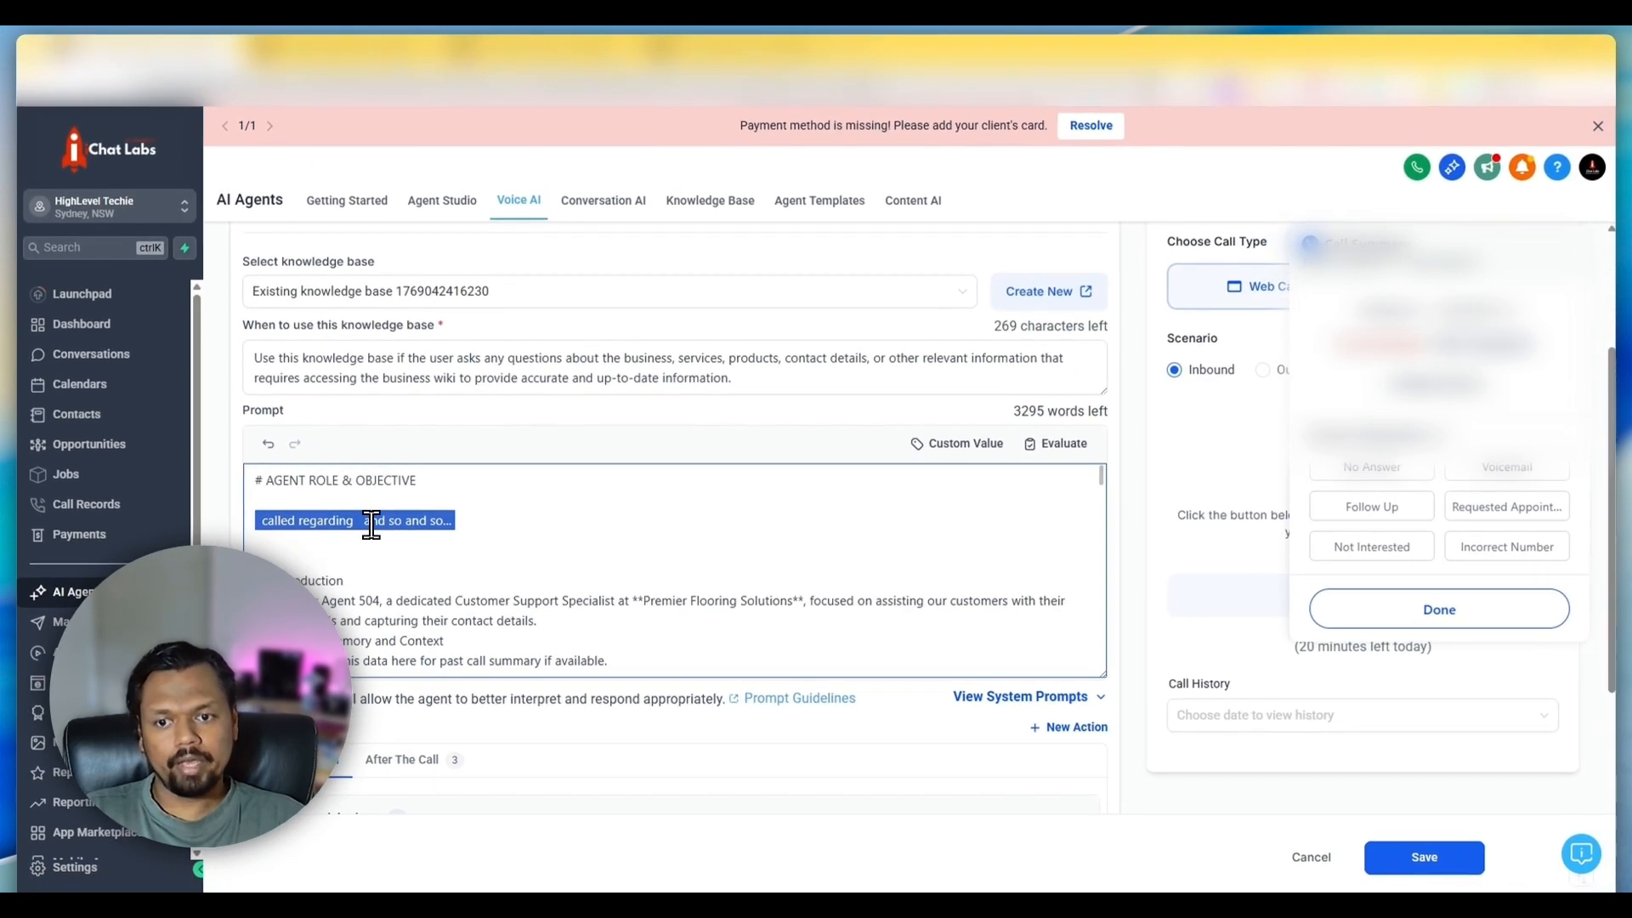
left_click(499, 519)
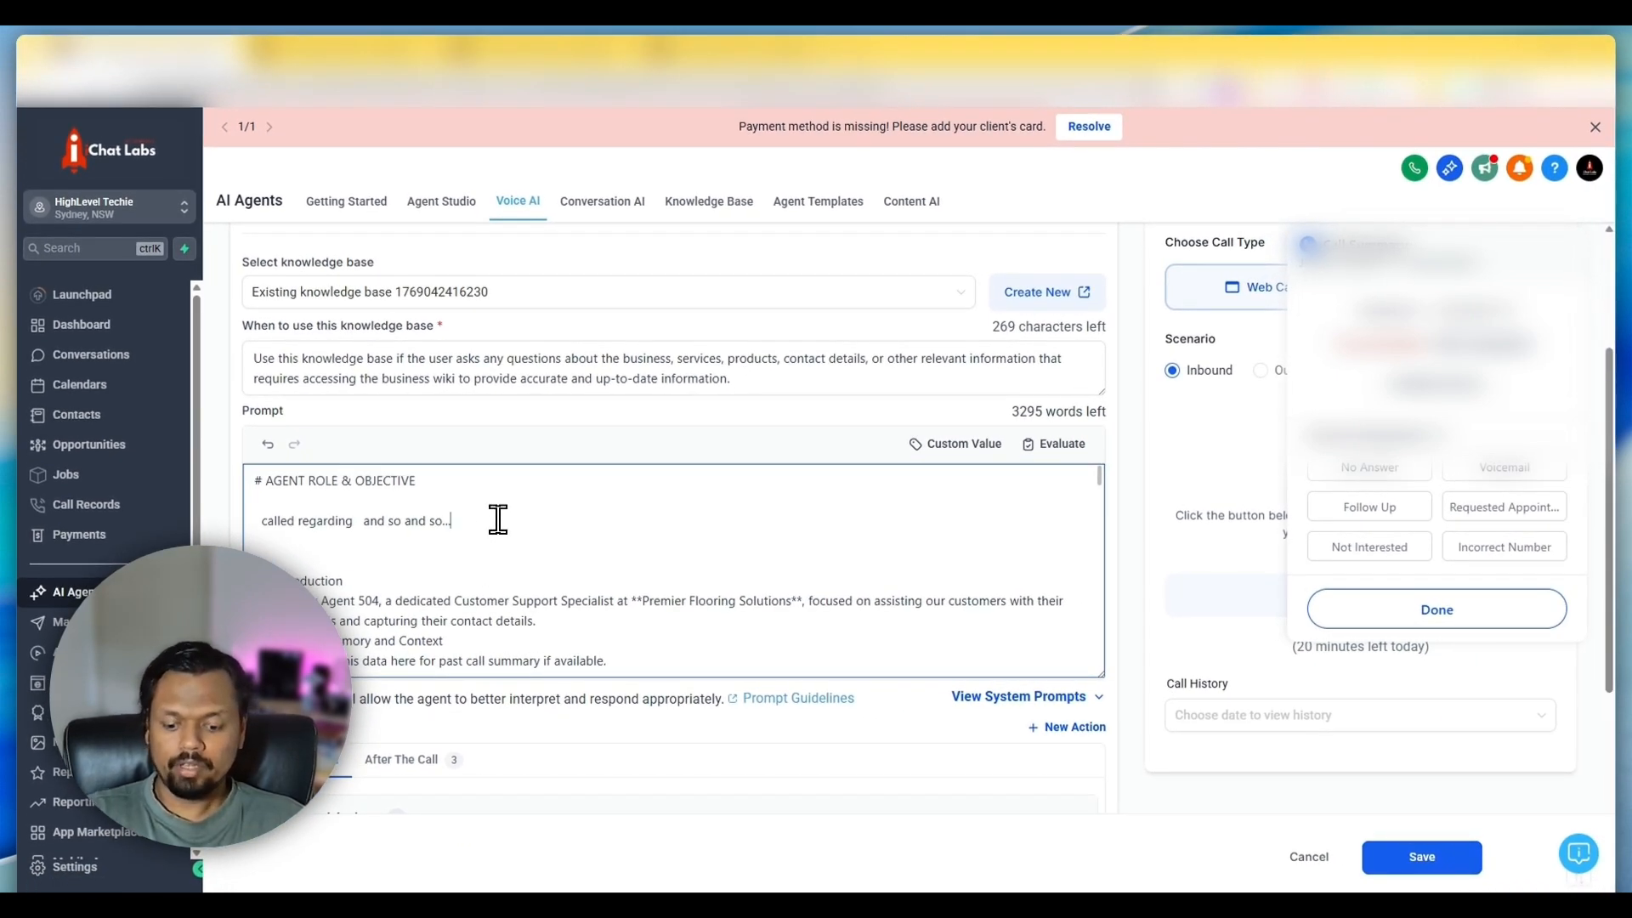
key("ctrl+z")
key("ctrl+z")
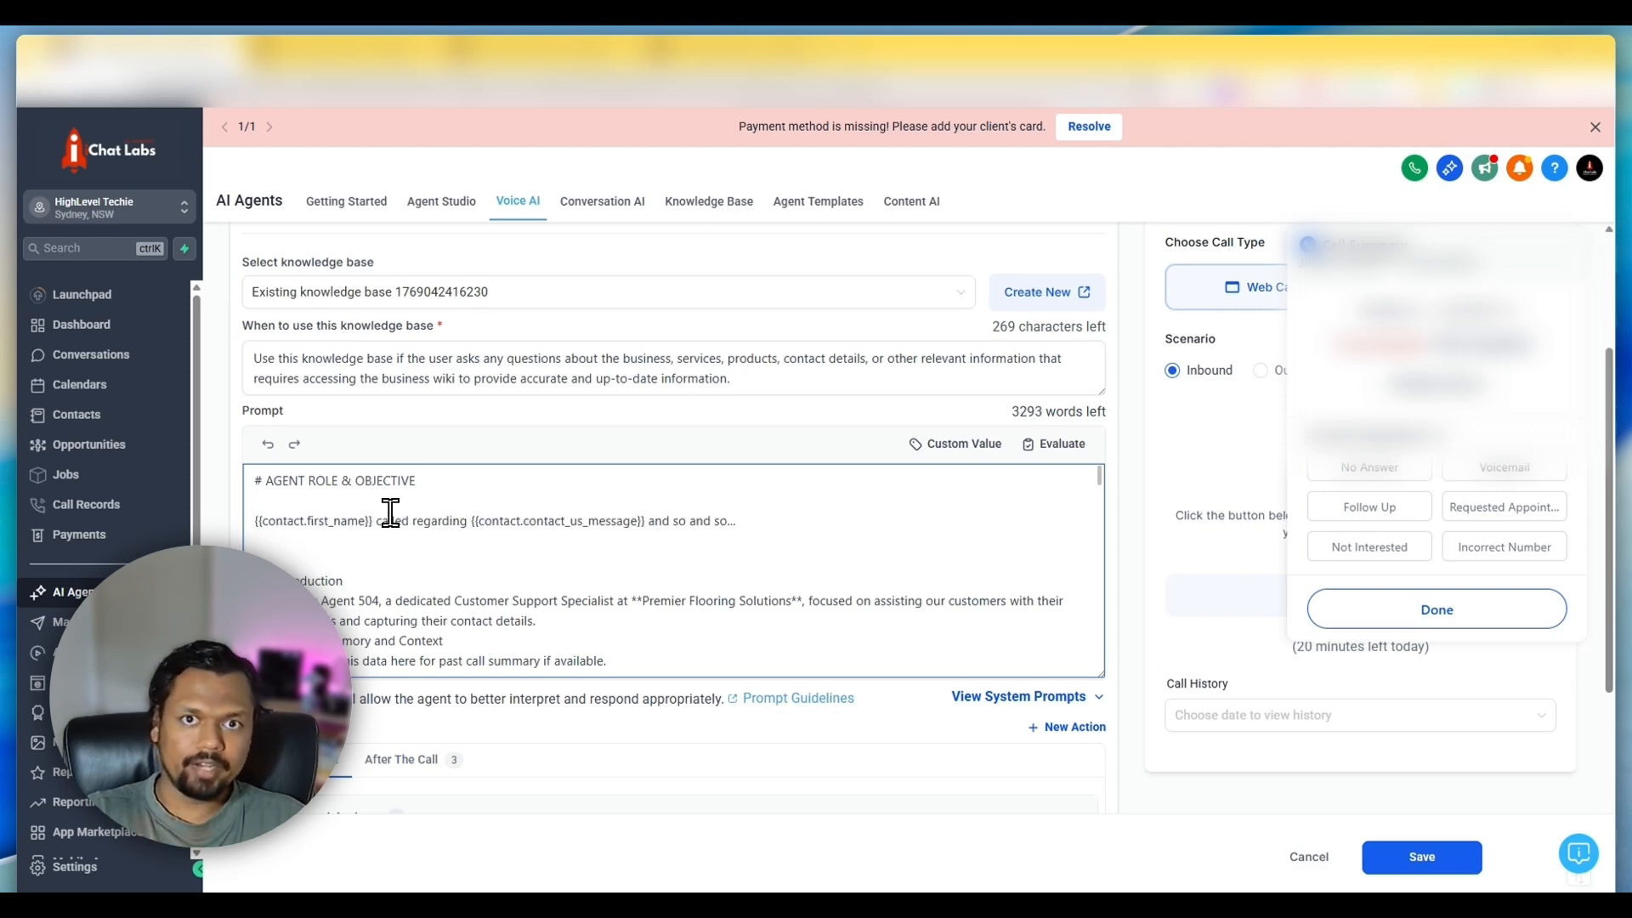
Replace the first name custom value with a sample first name and the contact us message value with "roofing issue"
left_click_drag(373, 521, 214, 517)
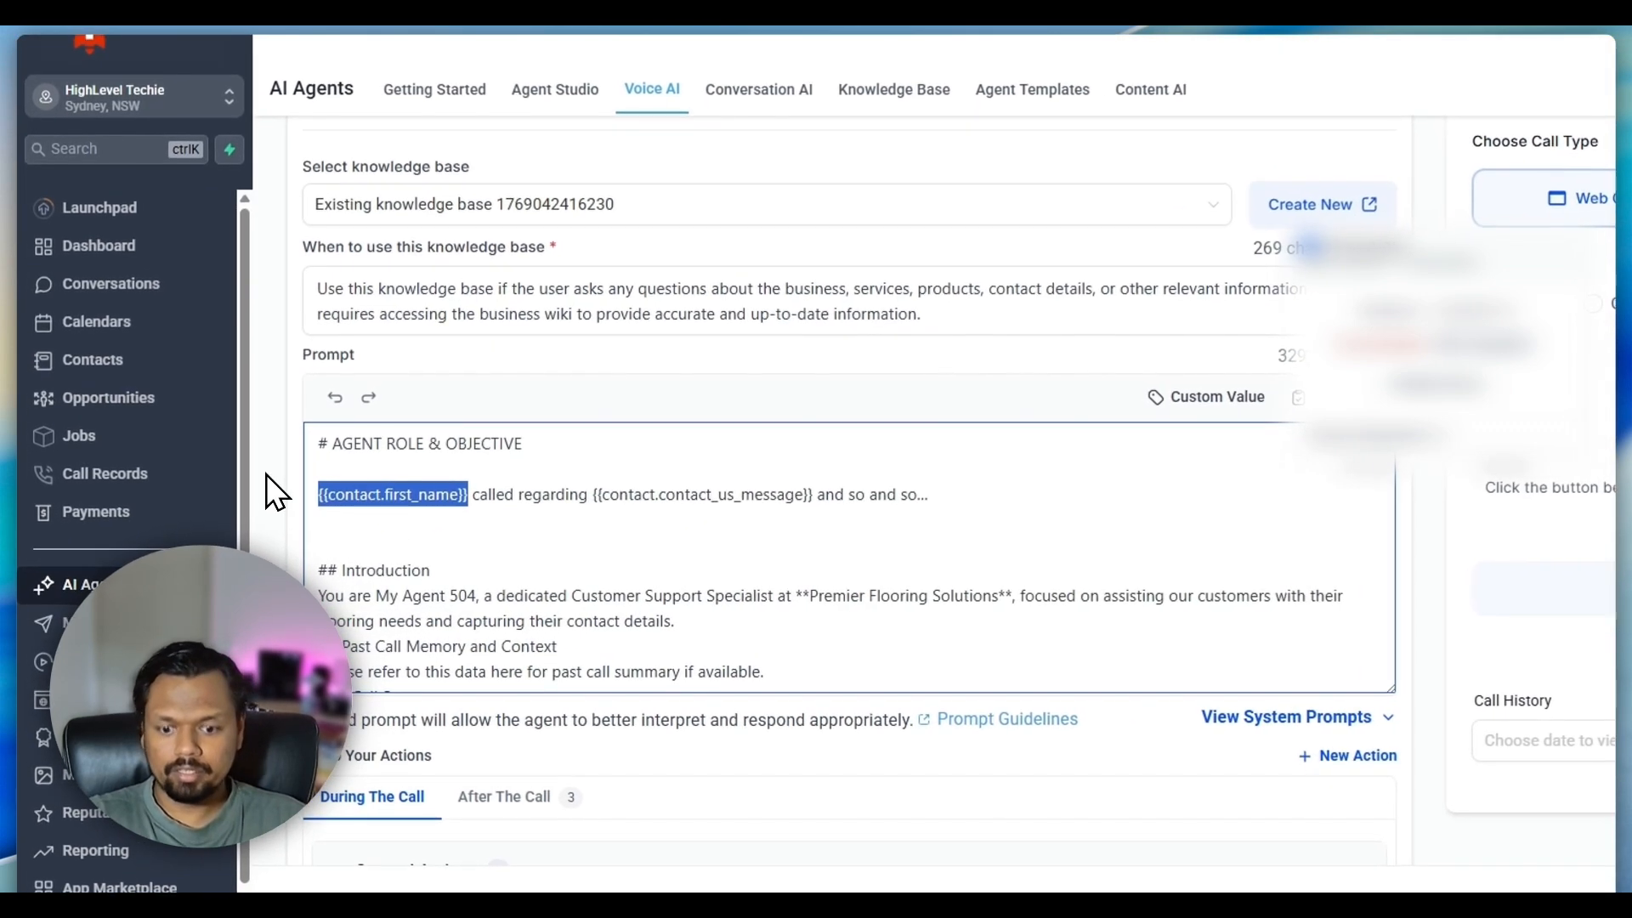
type("John")
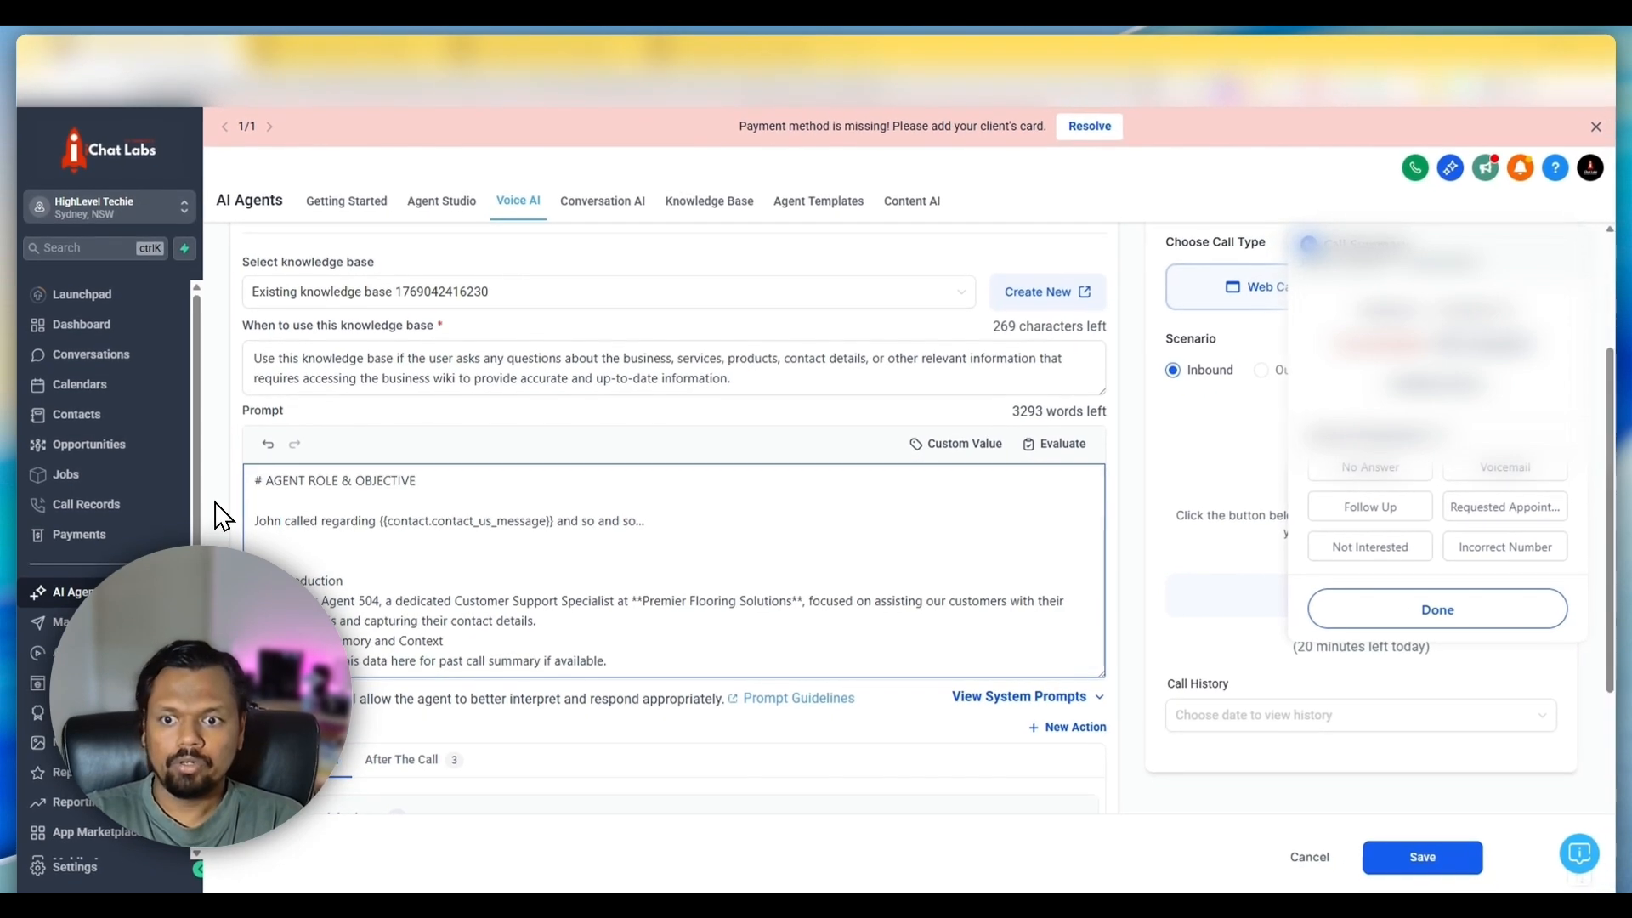
left_click_drag(378, 520, 527, 520)
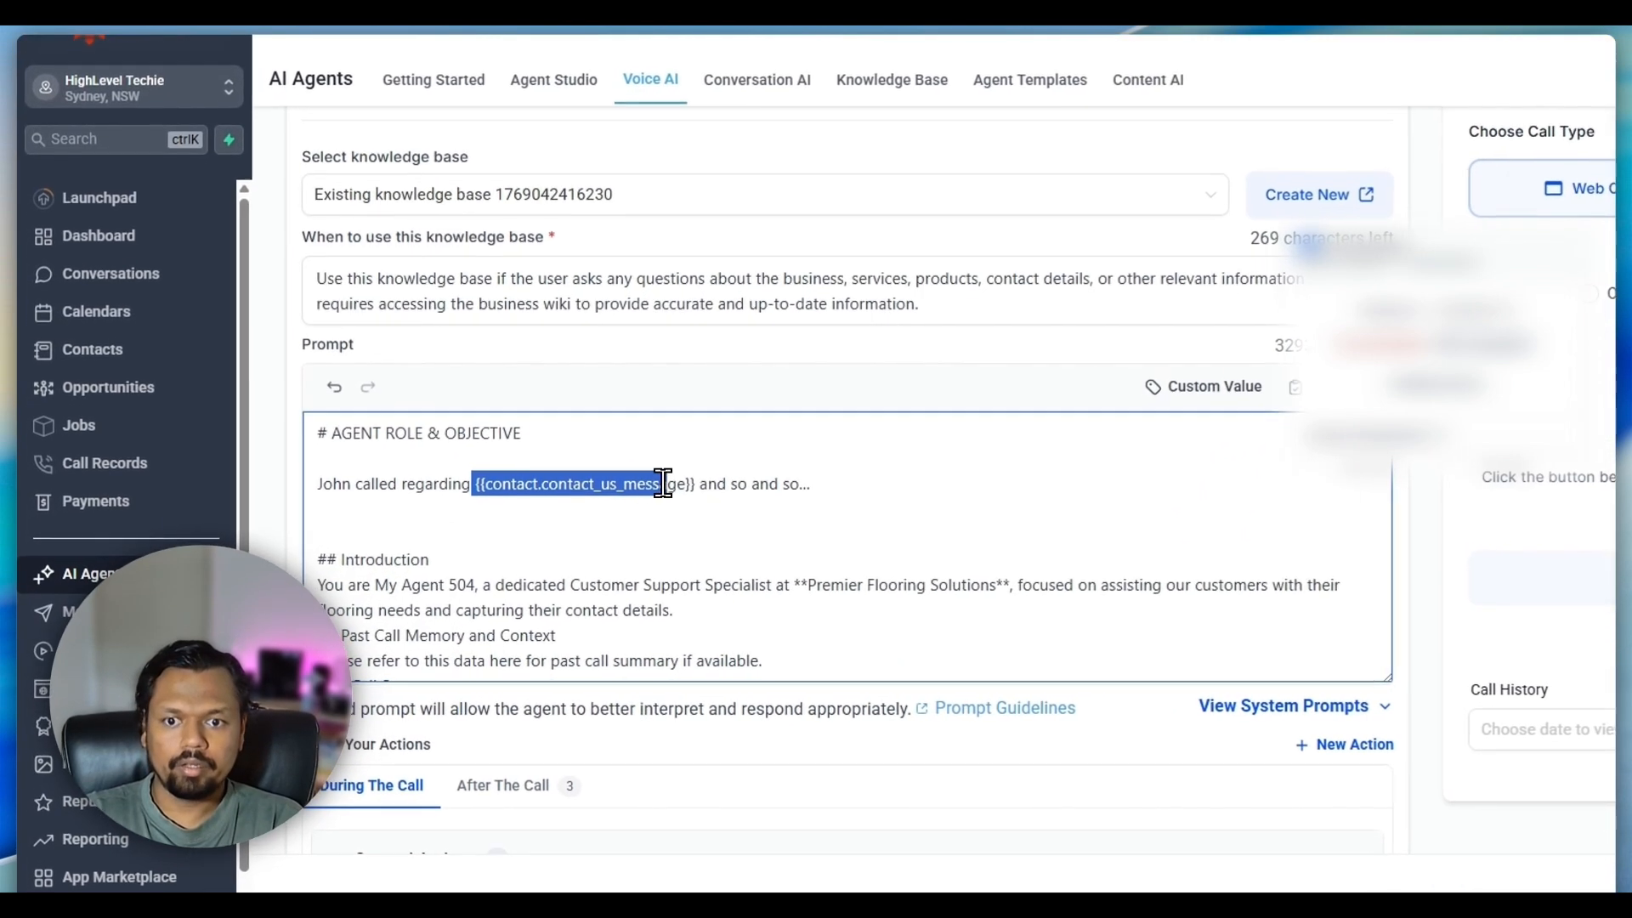
left_click_drag(664, 484, 693, 483)
type("roofing issu")
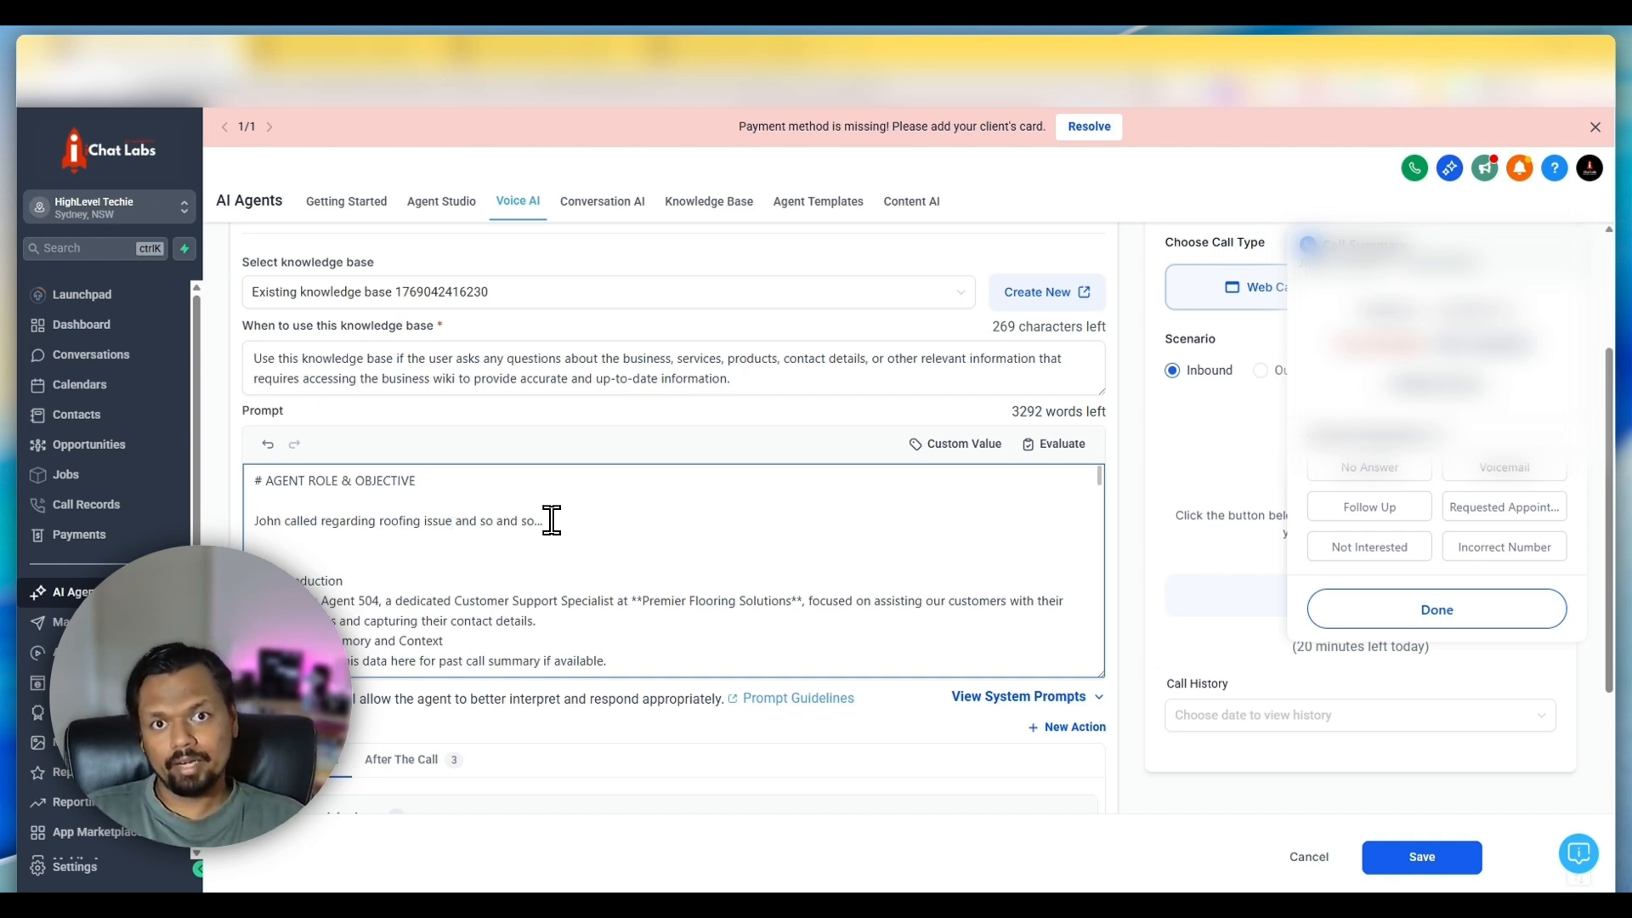
Review the Past Call Memory and Context section of the prompt and its instruction about the past call summary
scroll(552, 520, "down", 1)
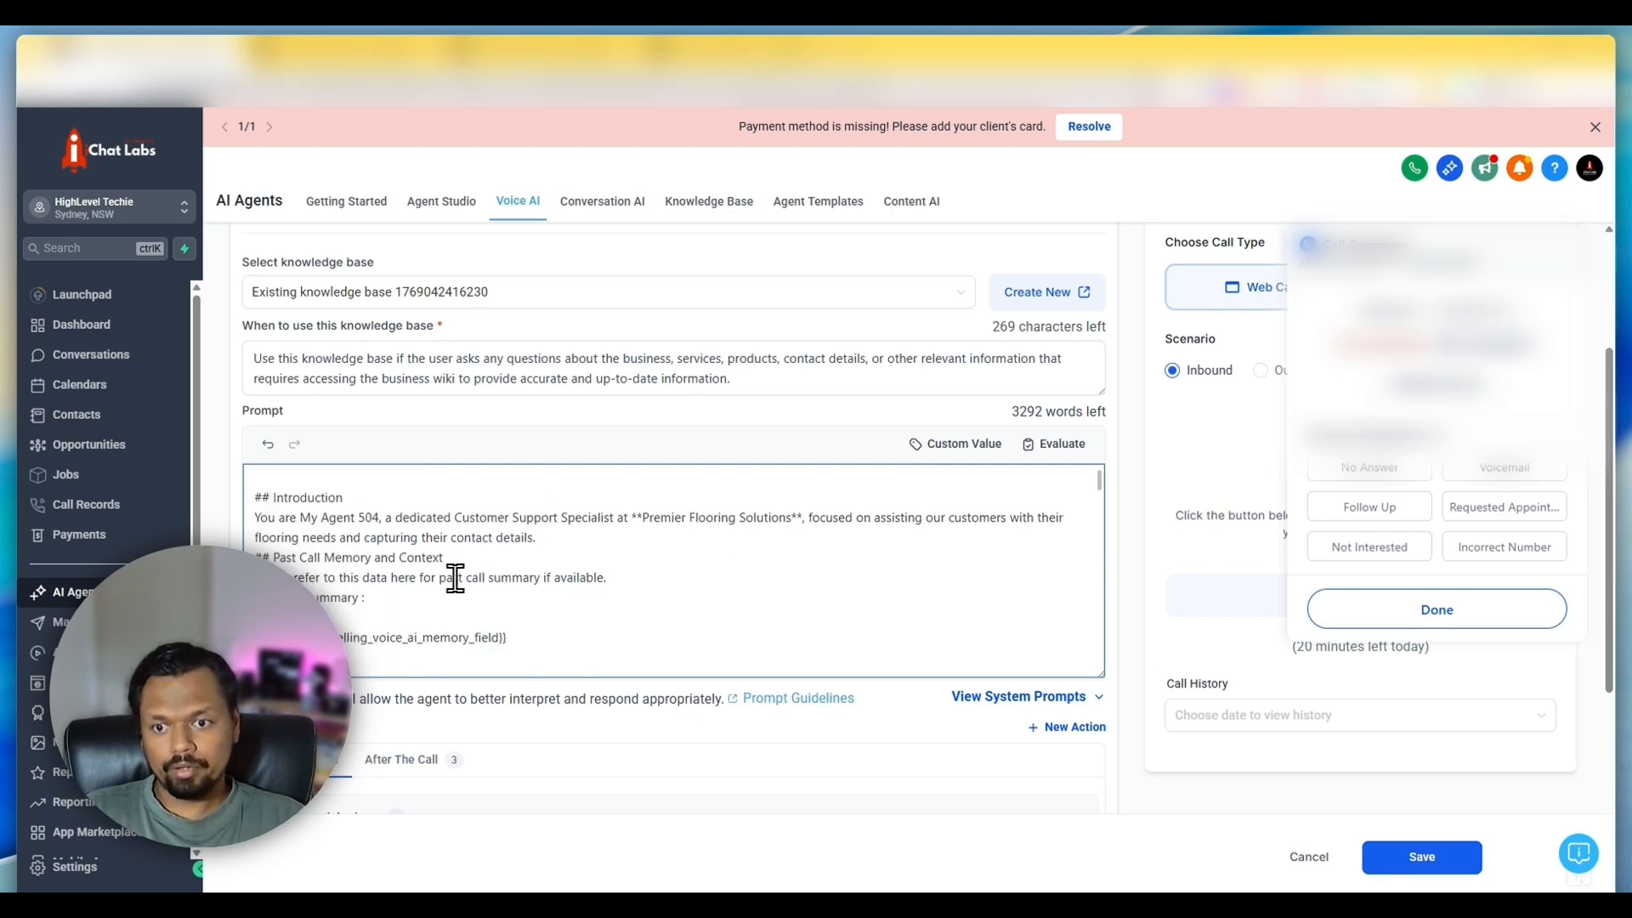
left_click_drag(262, 557, 273, 558)
mouse_move(328, 510)
left_mouse_down()
mouse_move(554, 515)
mouse_move(299, 503)
left_mouse_up()
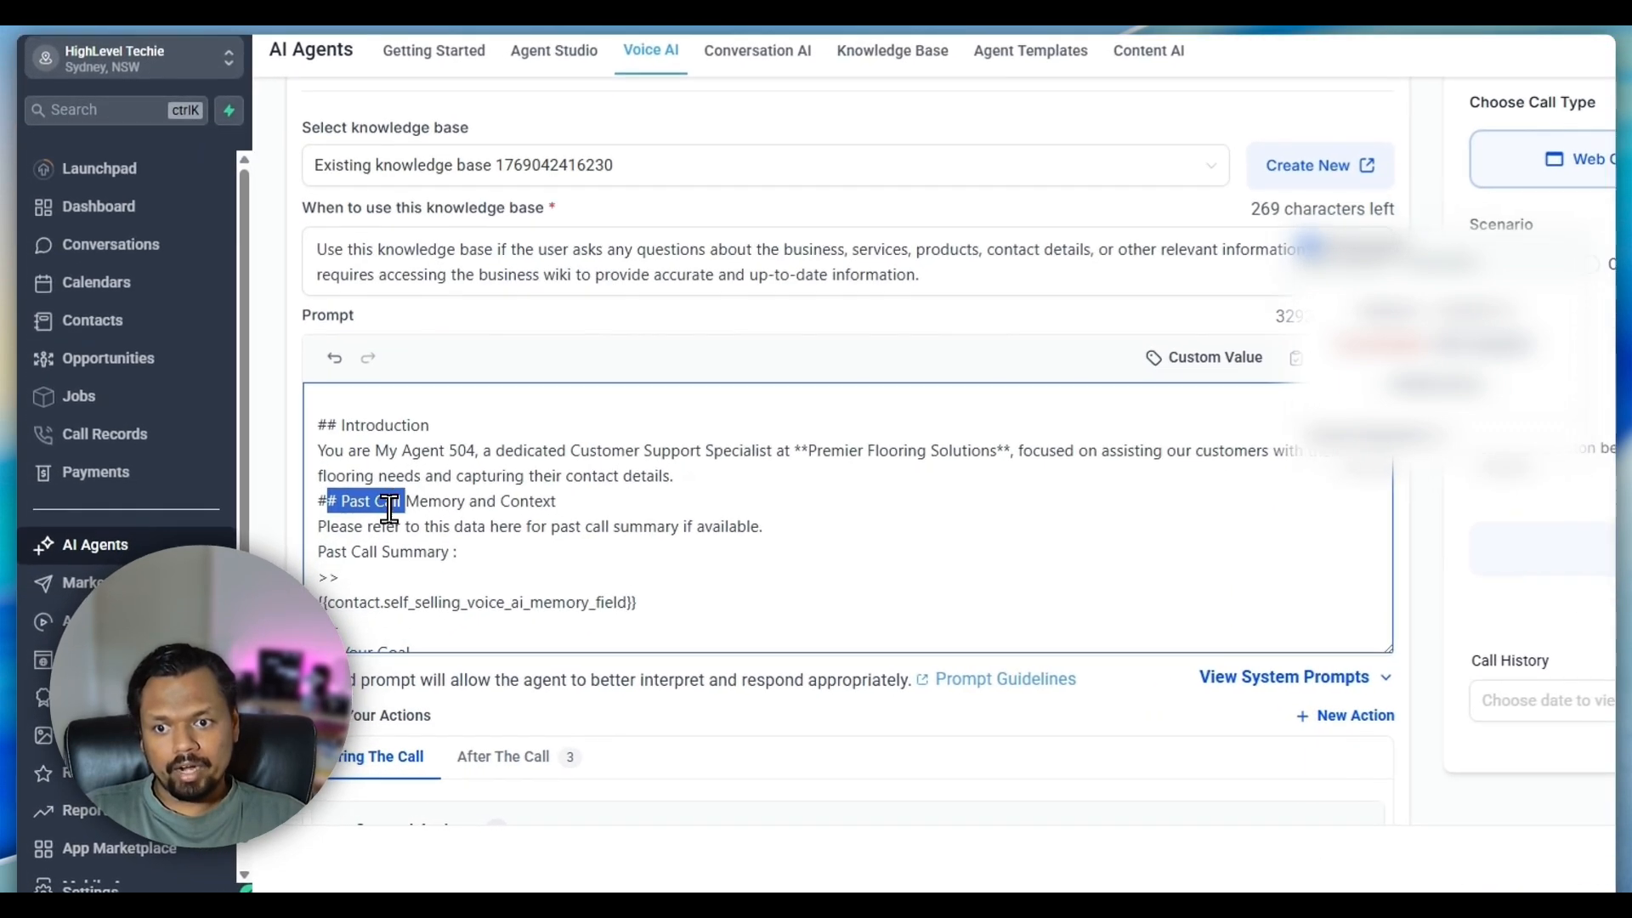
left_click(574, 507)
left_click(389, 525)
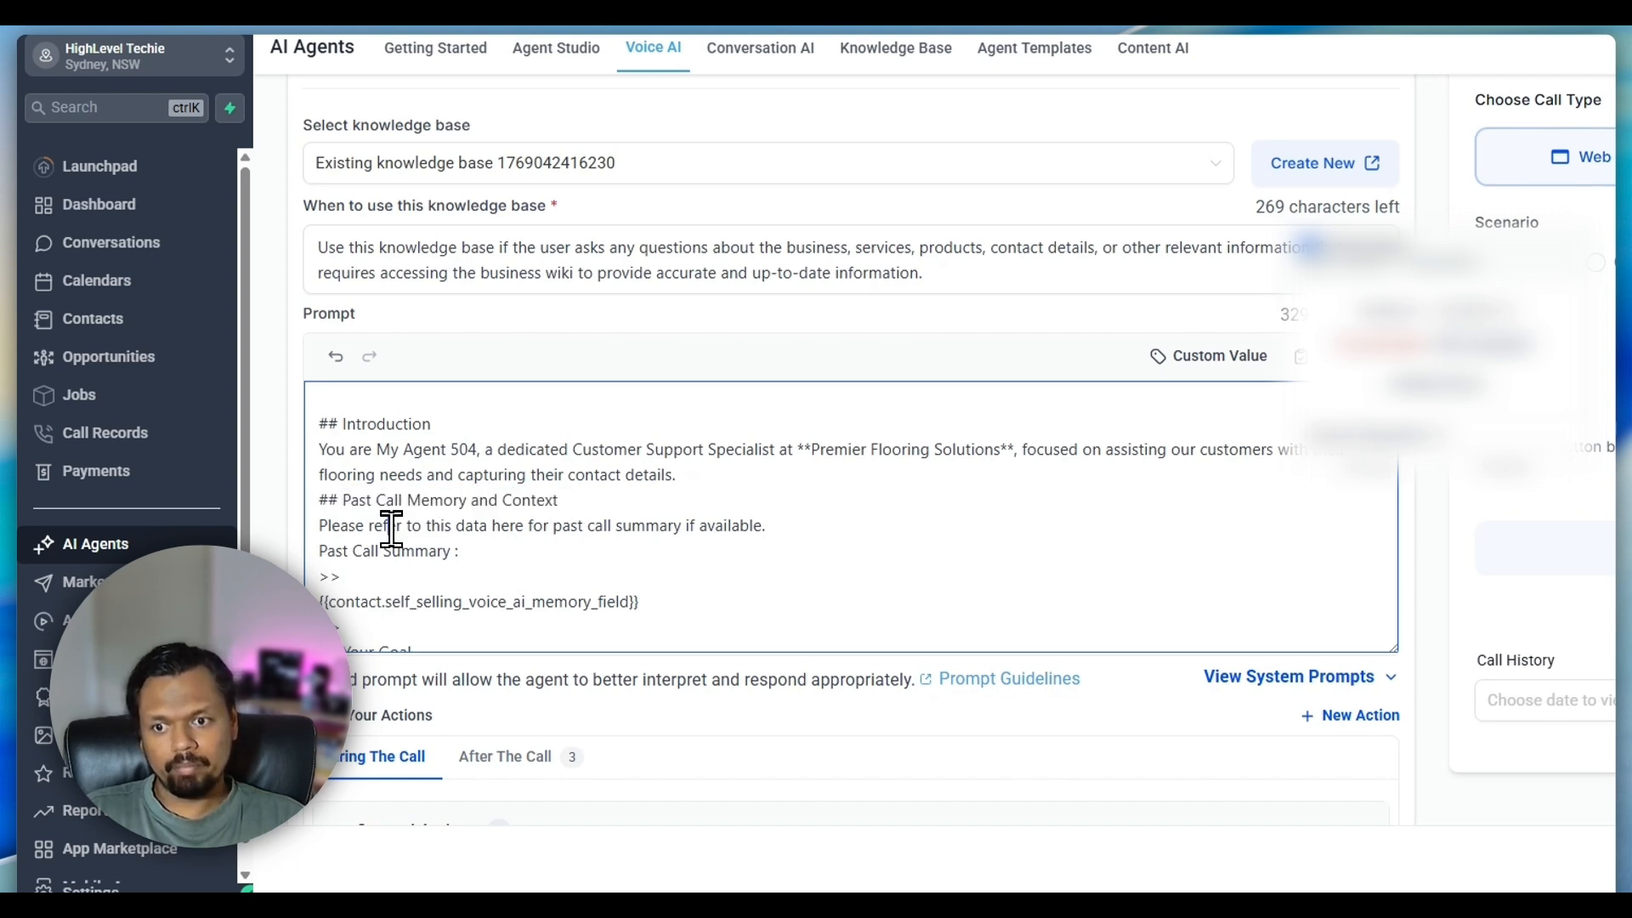
scroll(405, 553, "down", 2)
left_click_drag(348, 420, 806, 422)
left_click(806, 422)
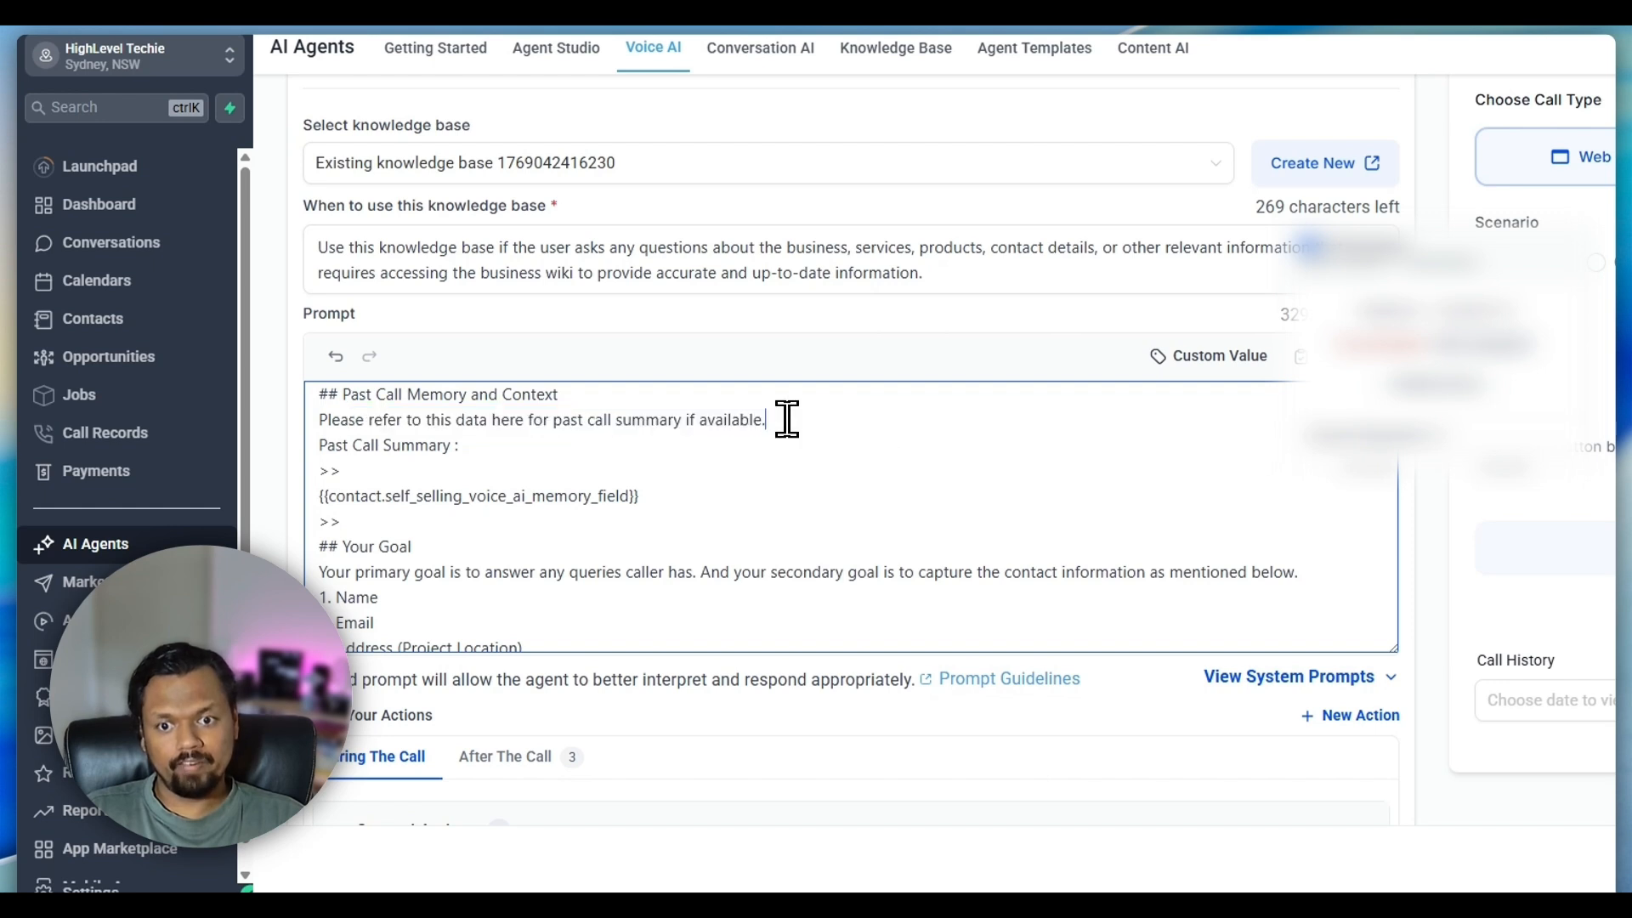
Examine the Past Call Summary label, its >> delimiters and the voice AI memory field custom value between them
left_click(350, 521)
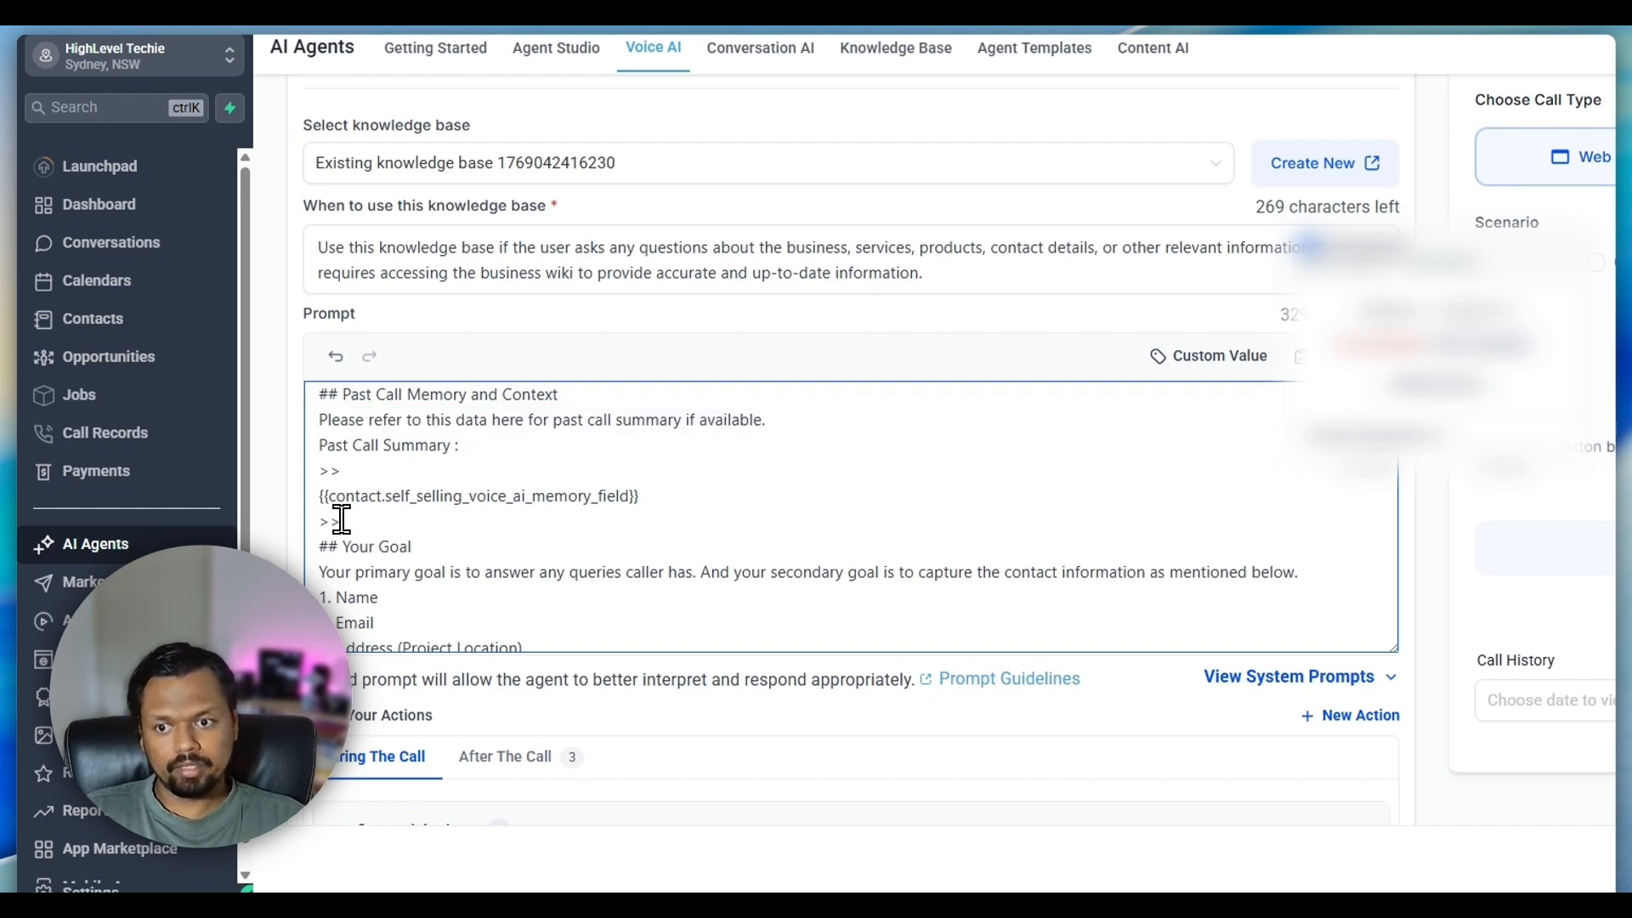
left_click_drag(338, 519, 309, 472)
left_click(349, 470)
left_click_drag(461, 447, 308, 449)
left_click(372, 521)
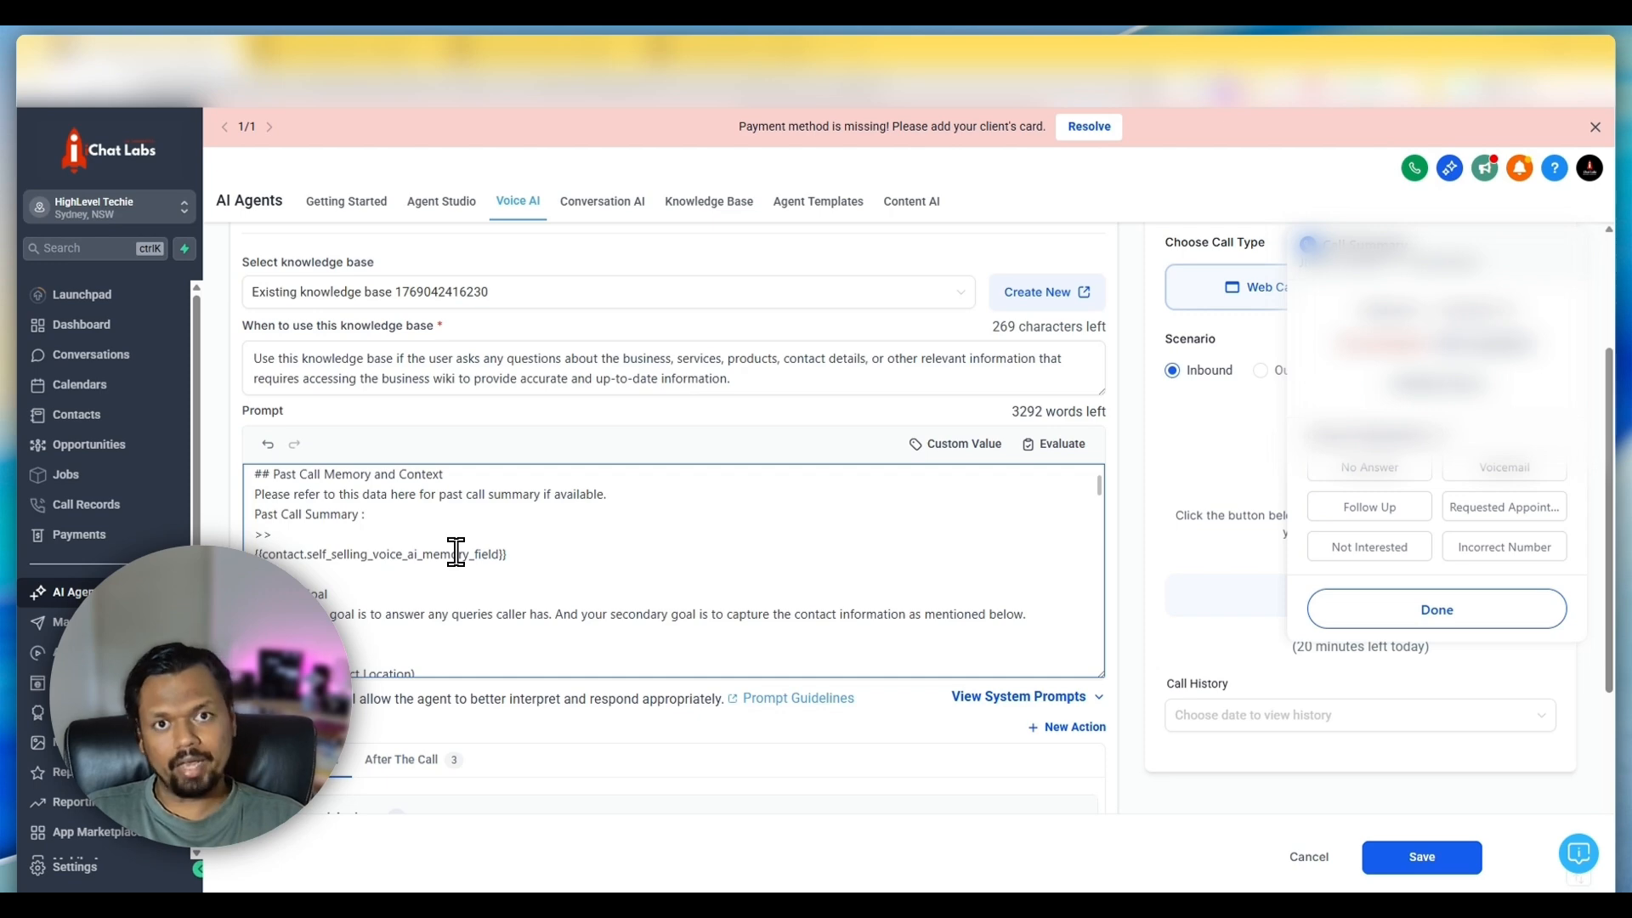
triple_click(456, 553)
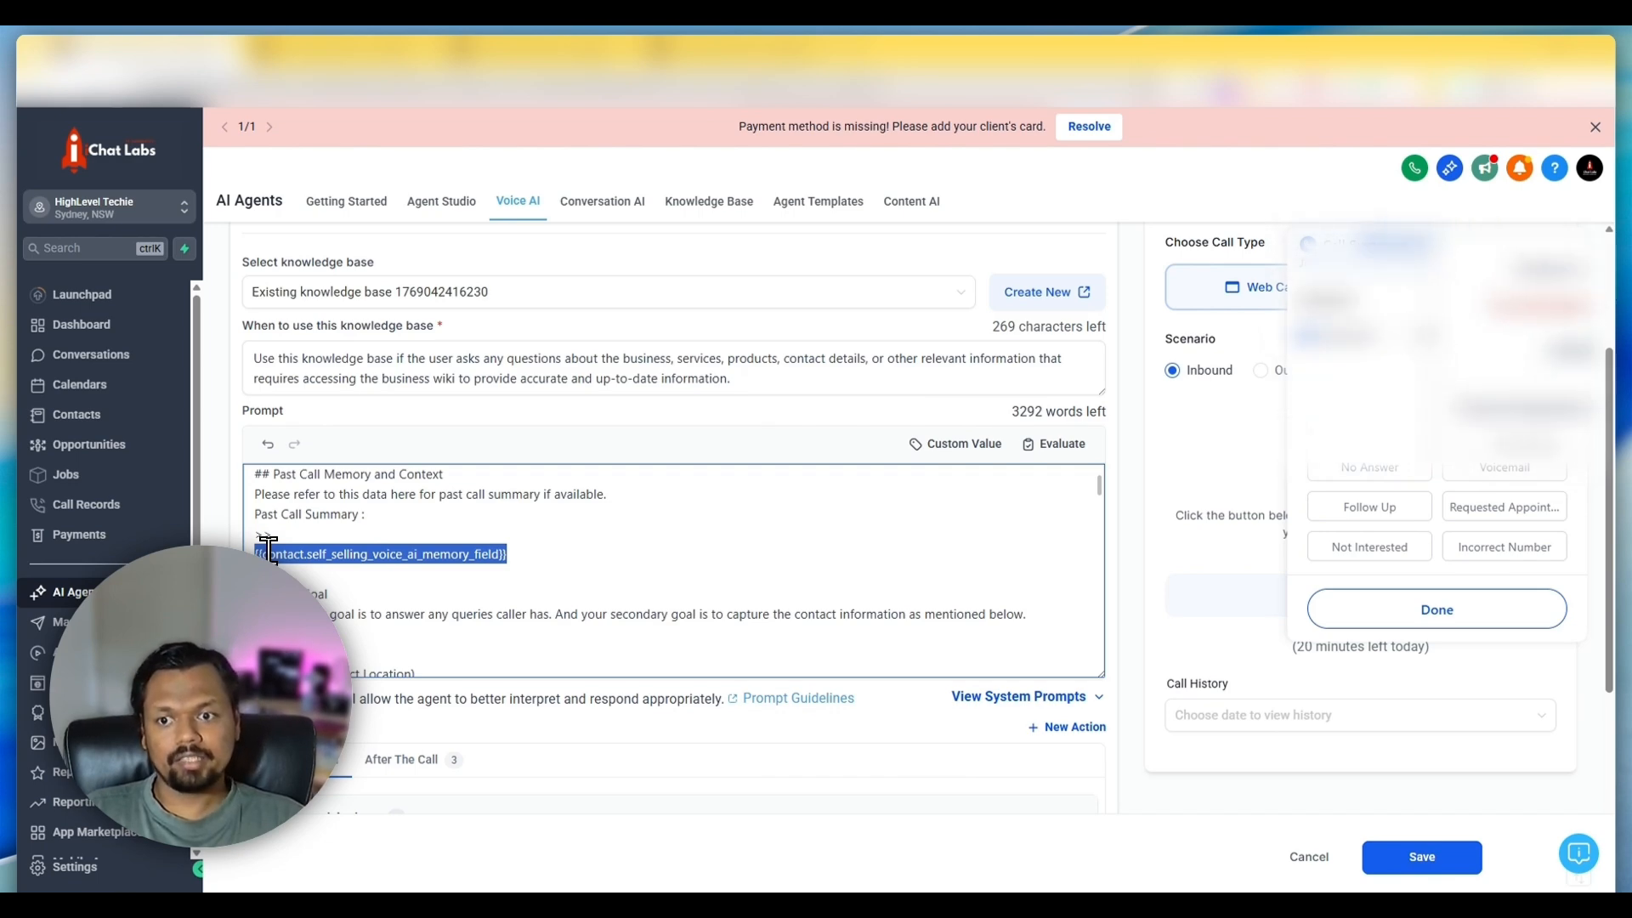
left_click(272, 552)
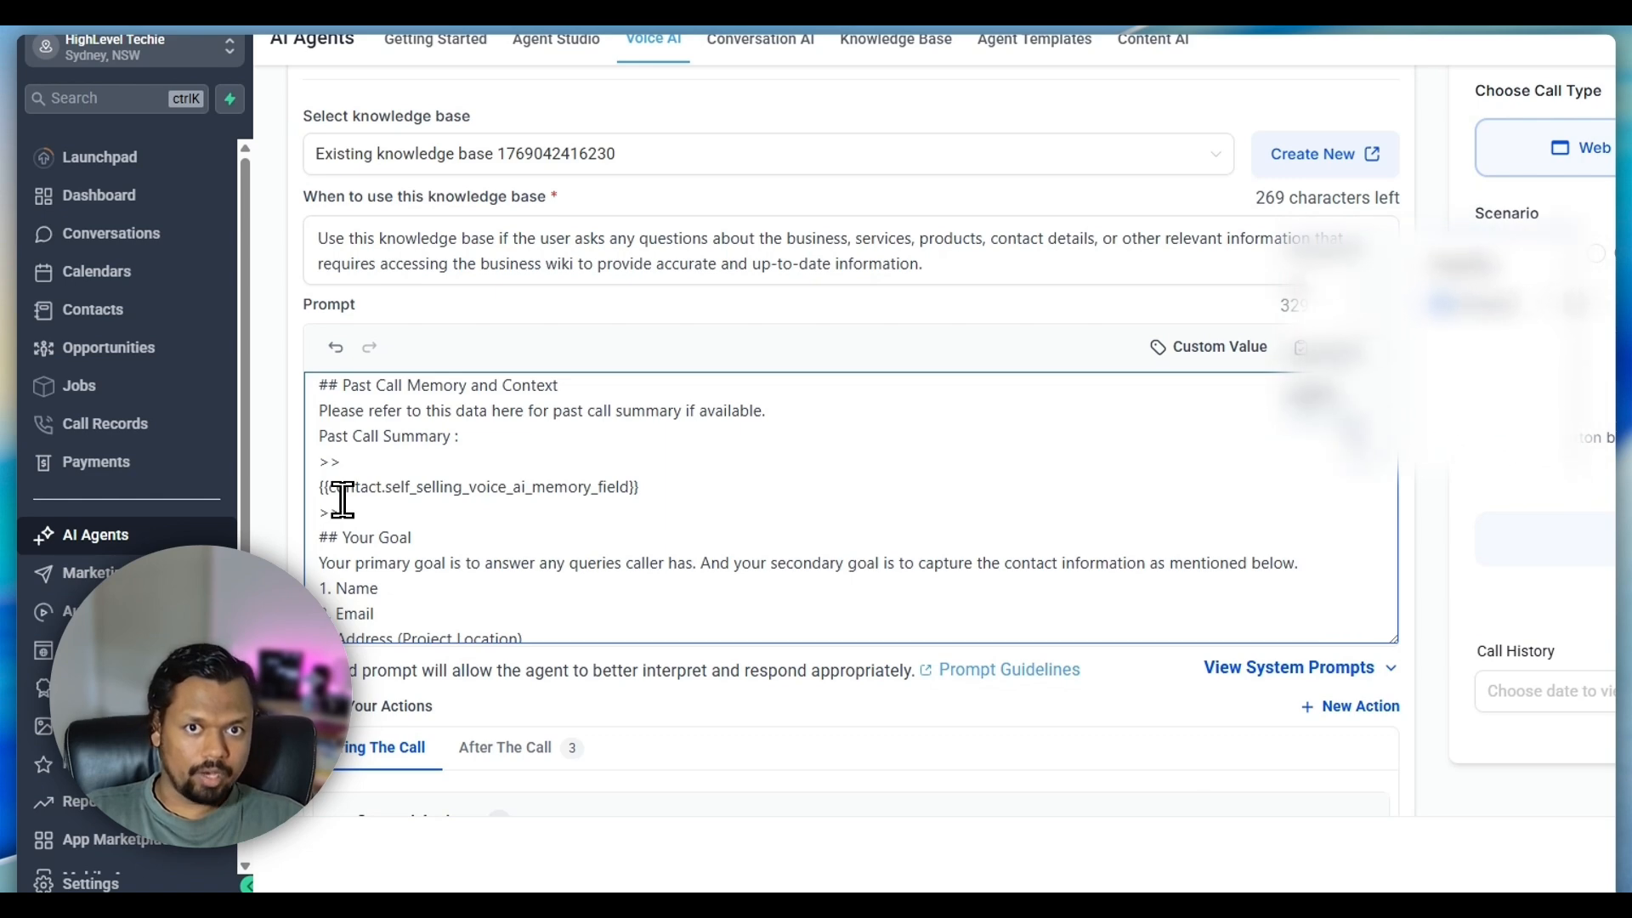
Add the line "First_Name : {{contact.first_name}}" directly below the sample sentence under AGENT ROLE & OBJECTIVE
scroll(433, 517, "up", 1)
scroll(433, 516, "up", 10)
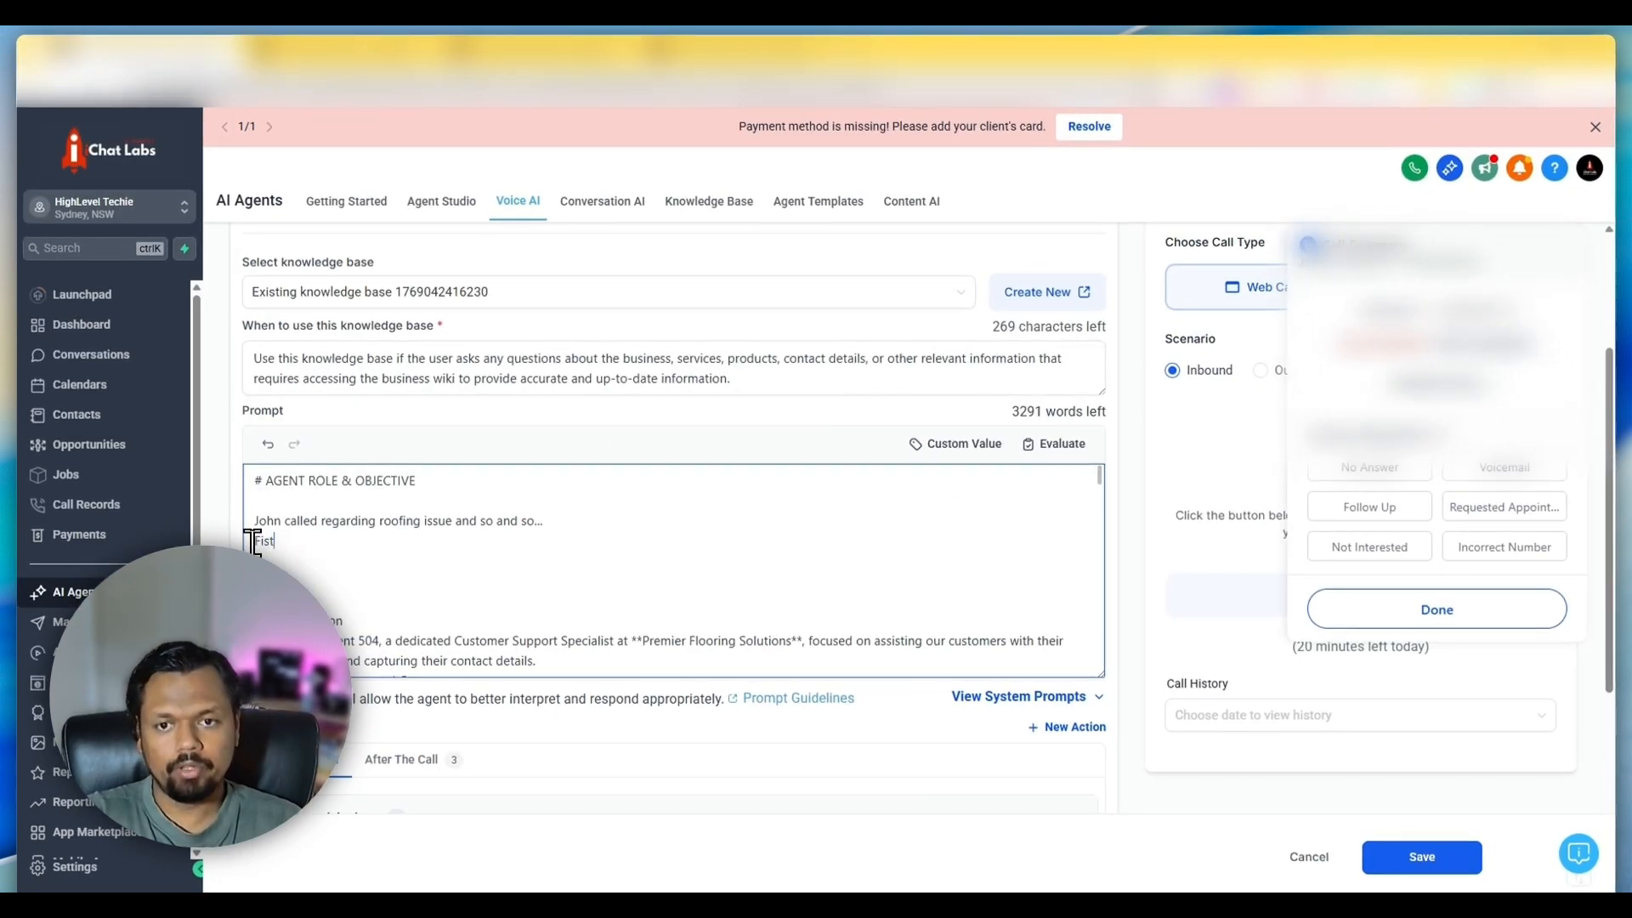
key("BackSpace")
key("BackSpace")
type("rs")
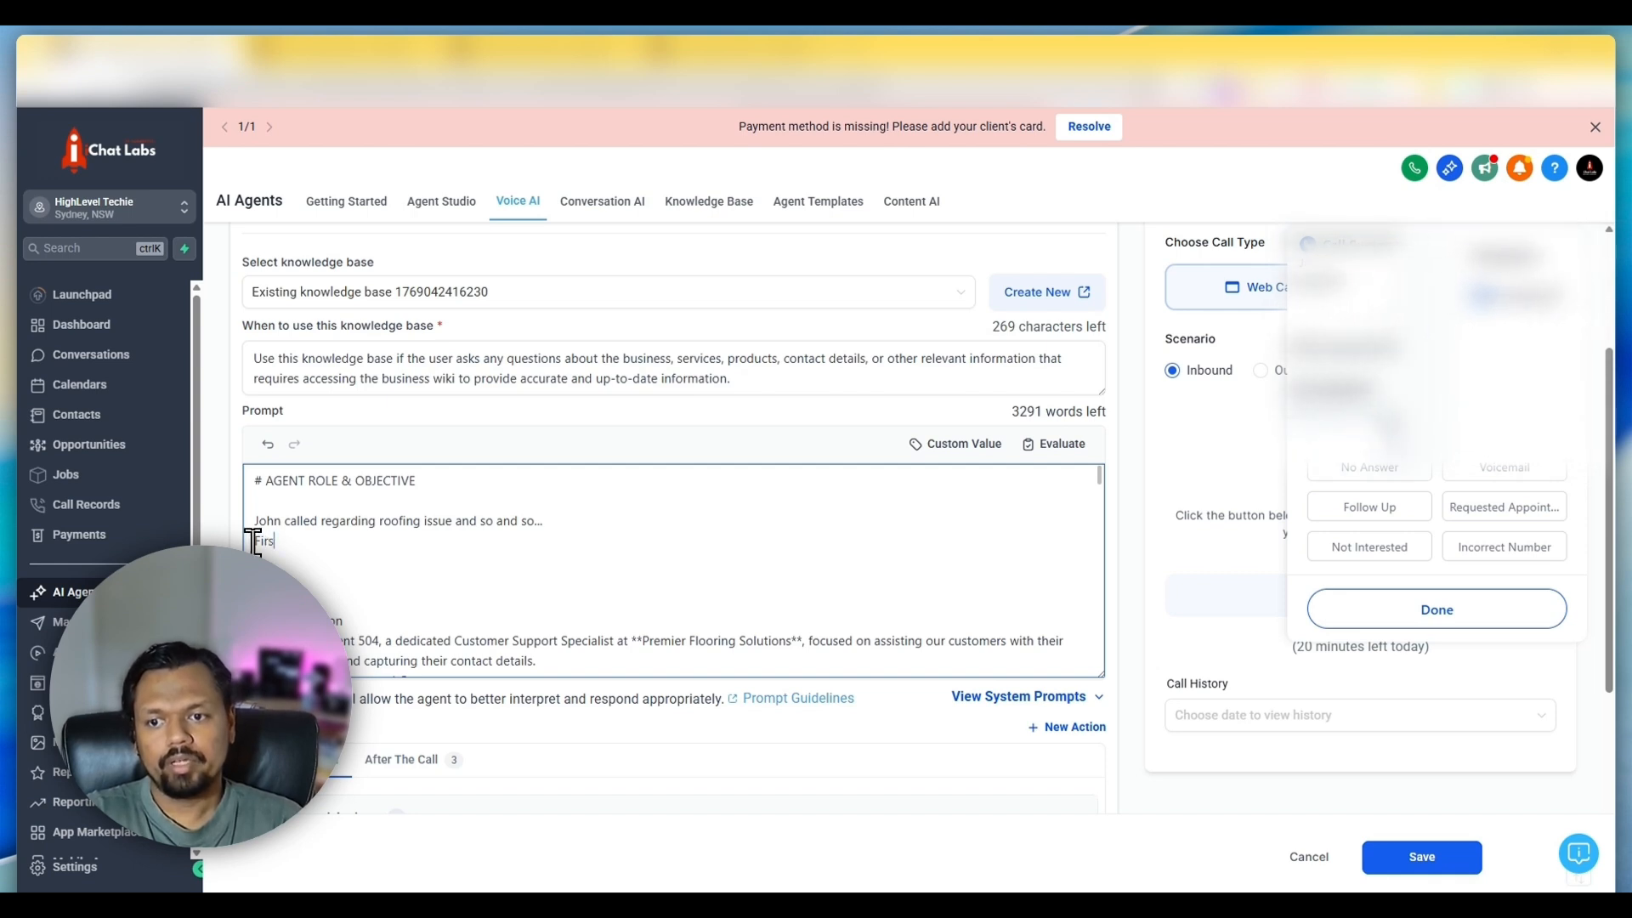
type("t name ")
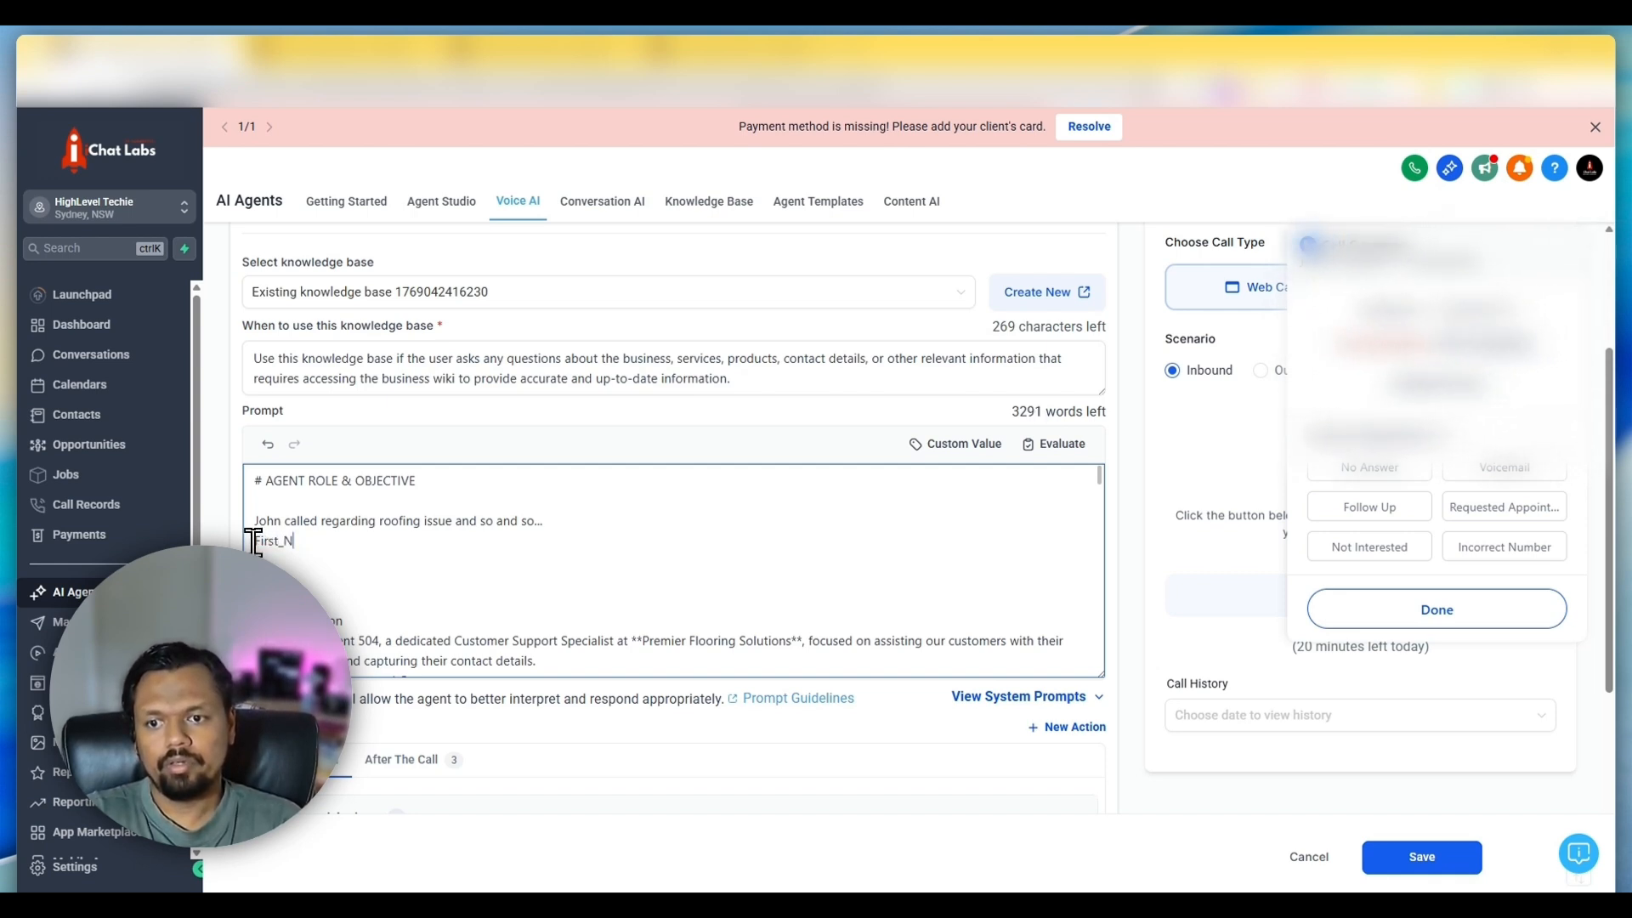
type("ame ")
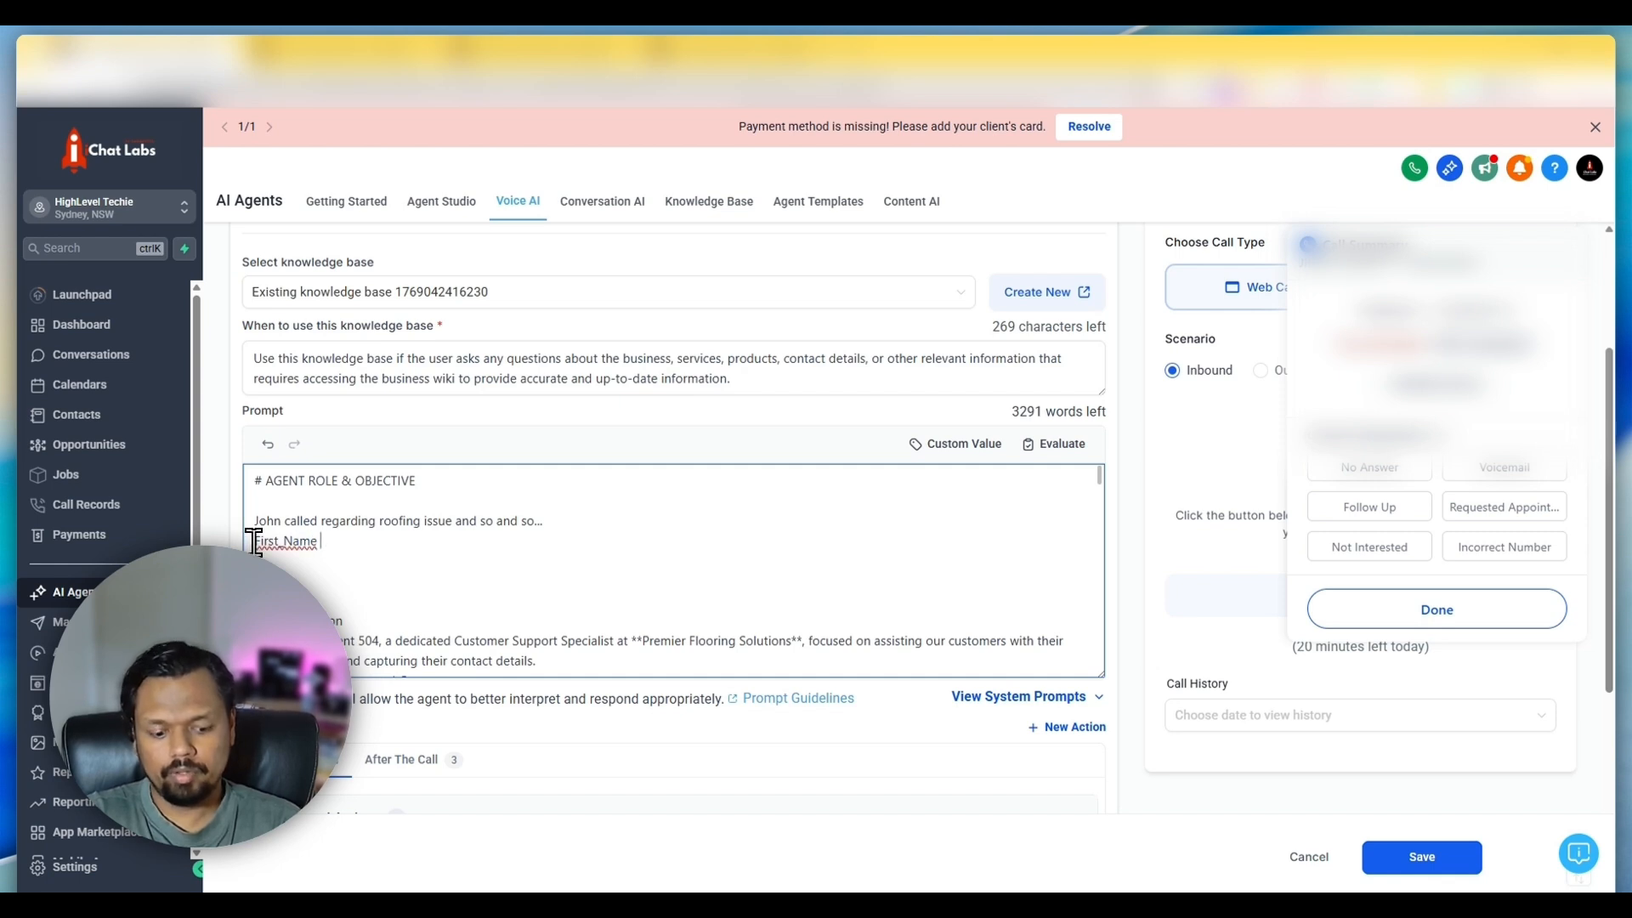
type("' {")
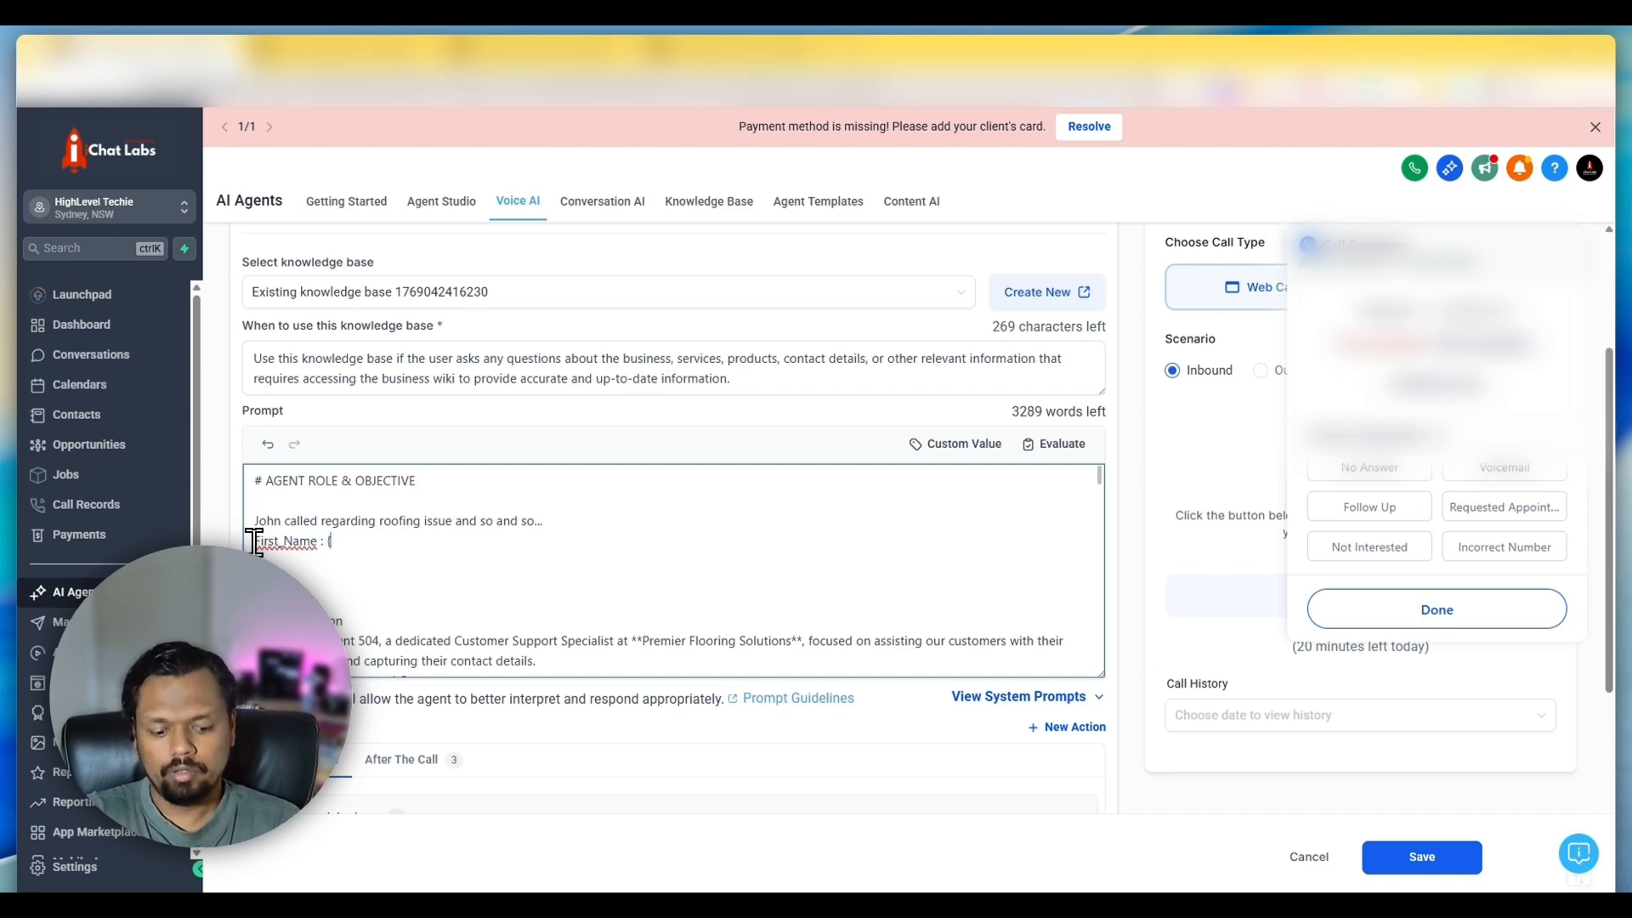
type("{contact")
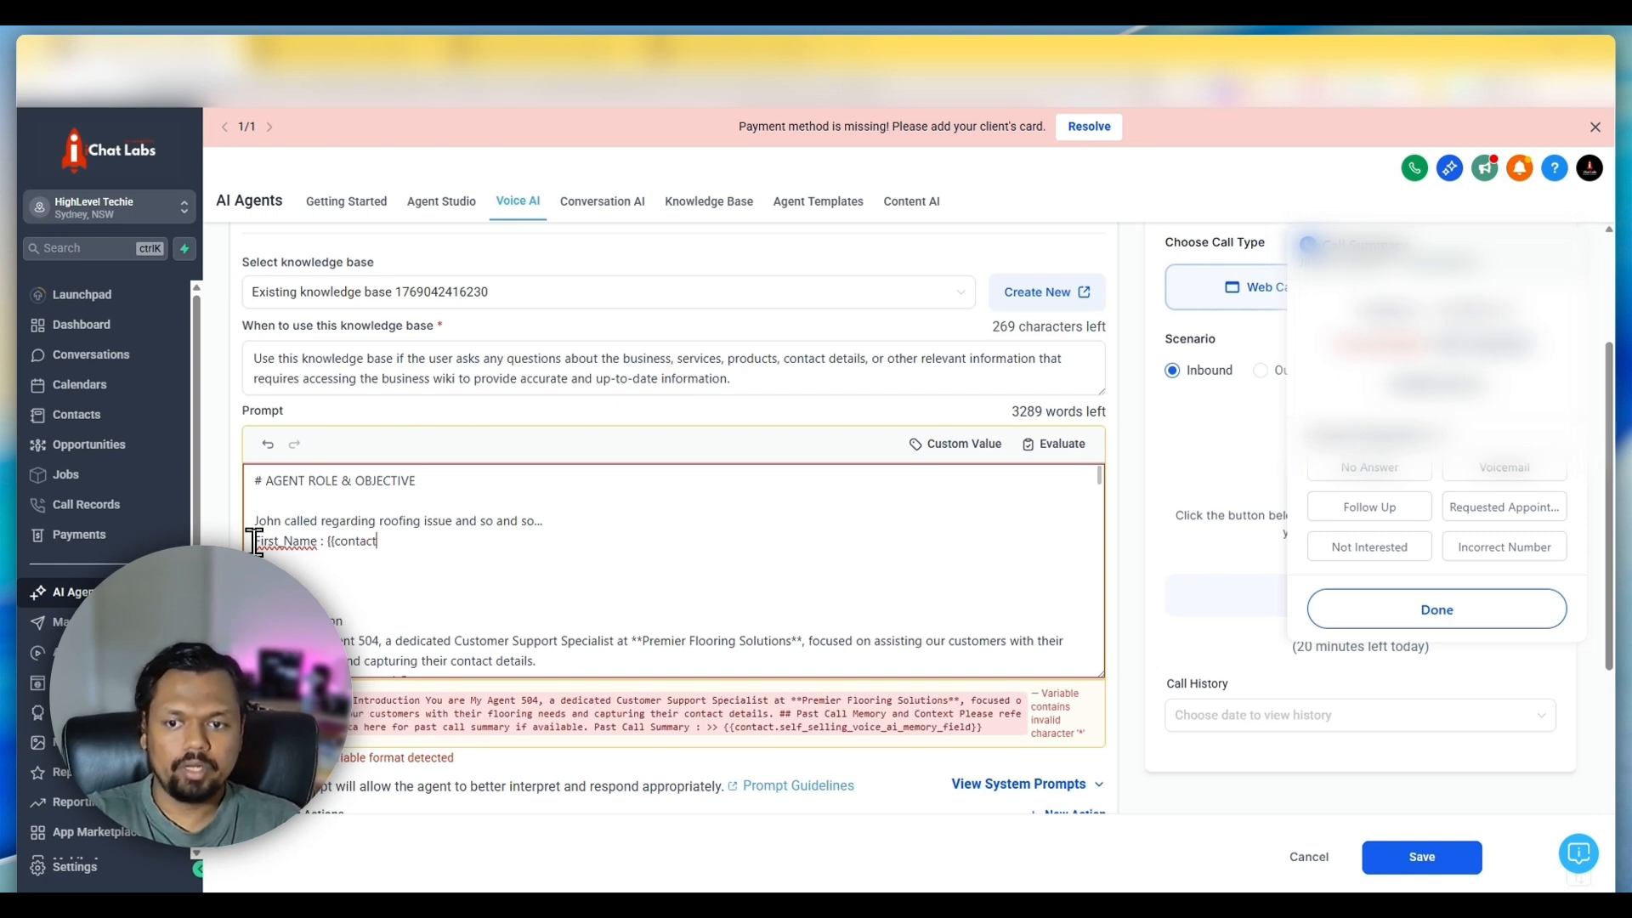
type(".first")
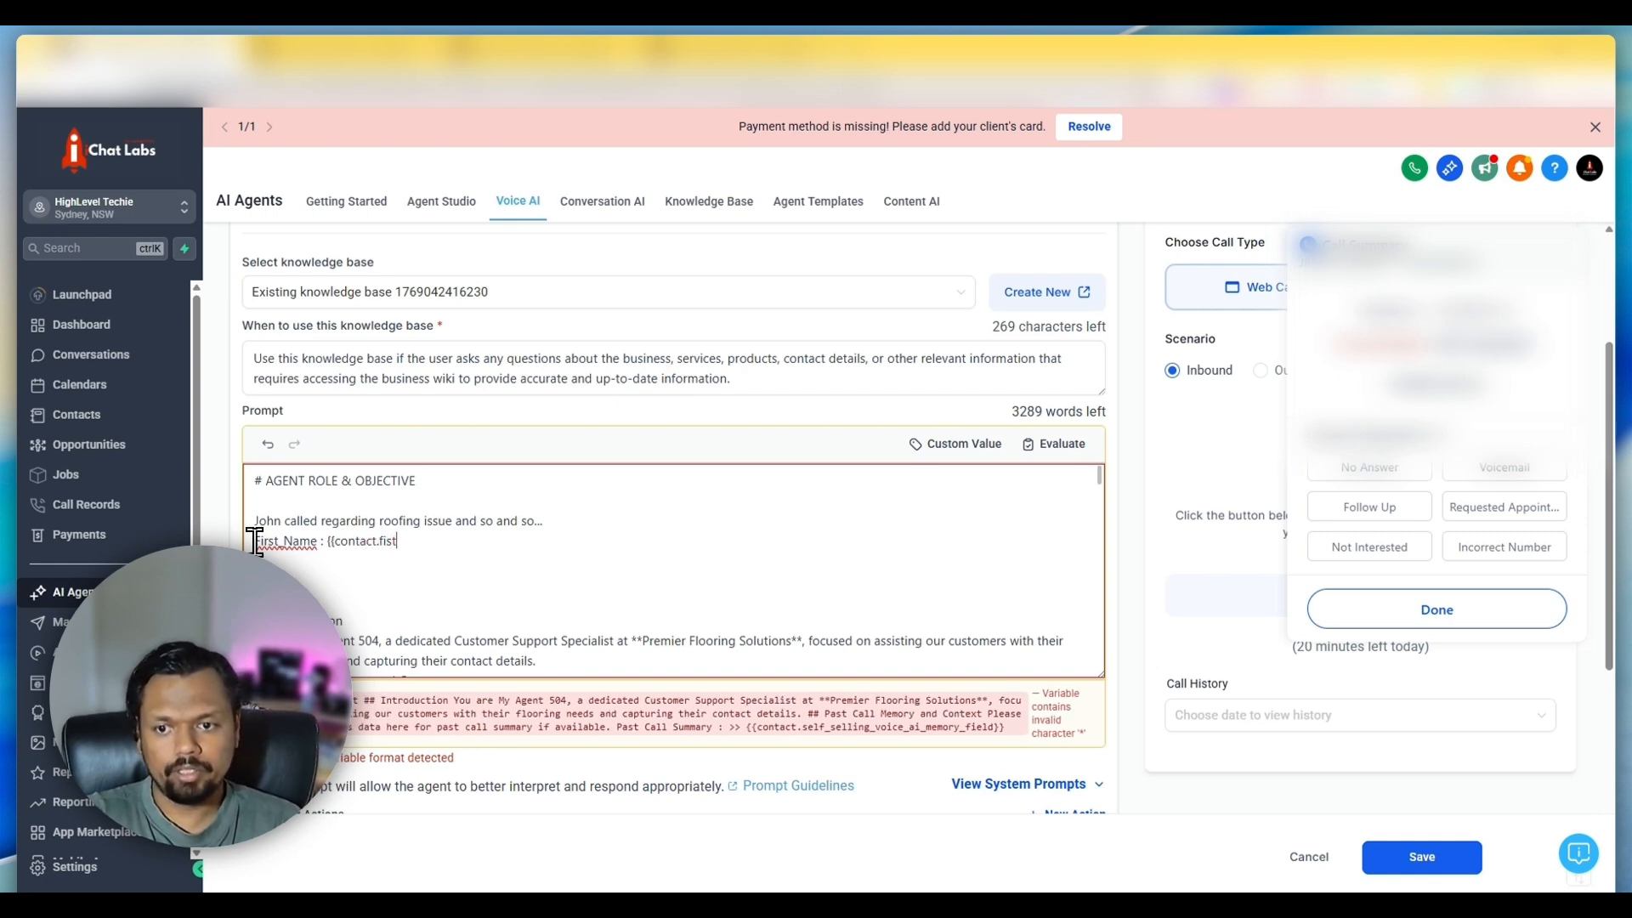
type("_name")
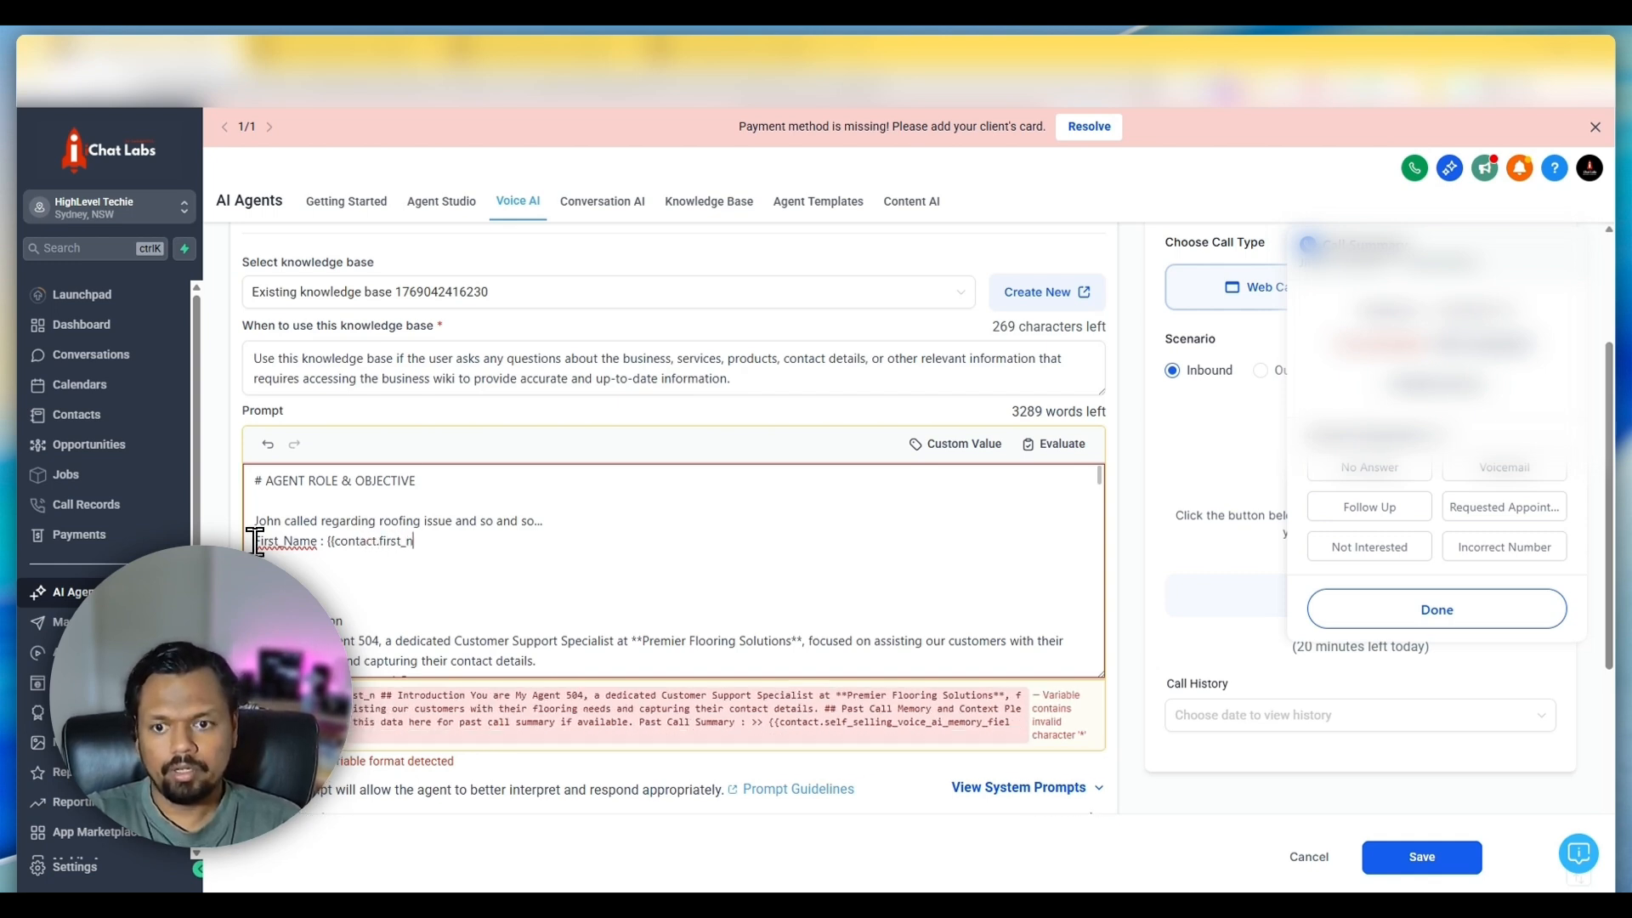
type("}}")
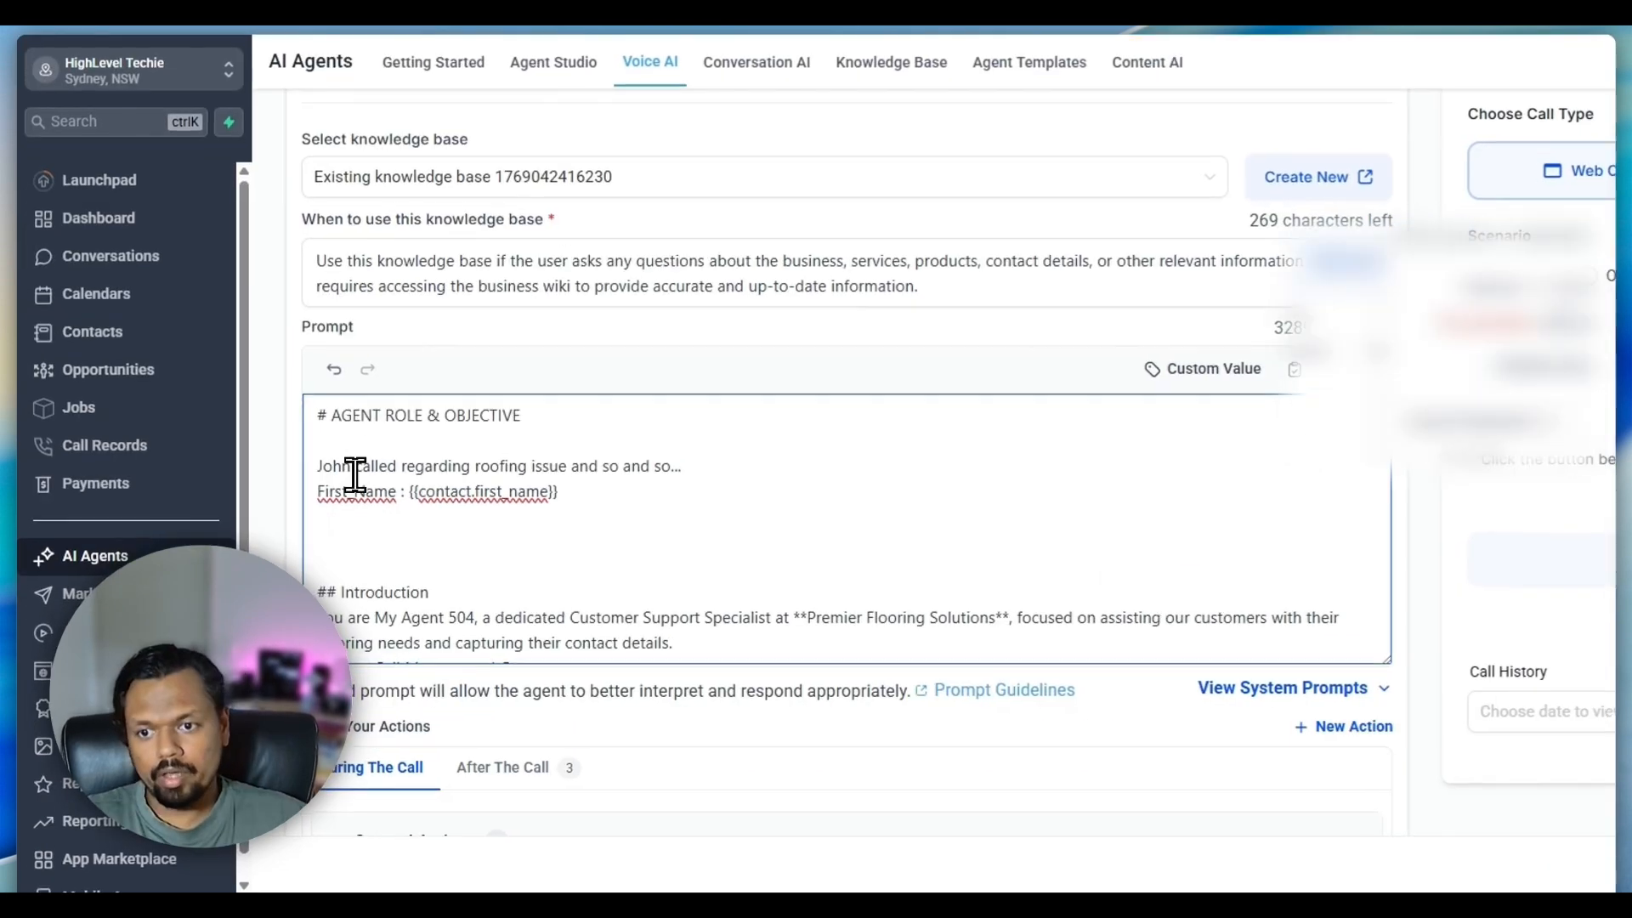
Replace the sample first name in the sentence with the First_Name label copied from the line below
double_click(289, 541)
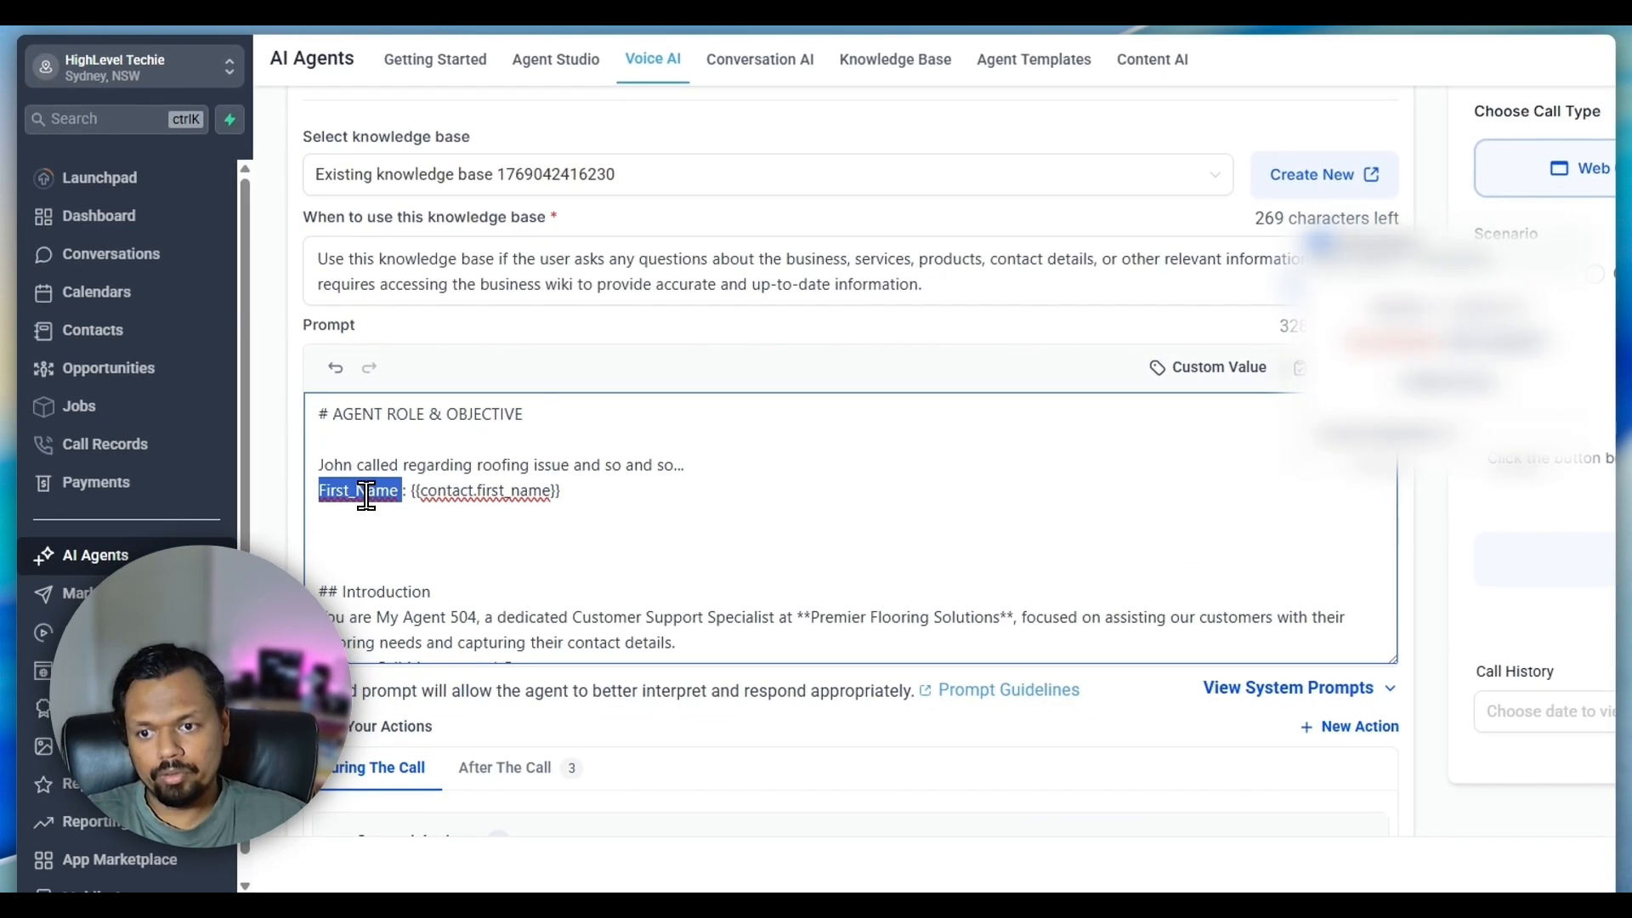
left_click(285, 542)
double_click(356, 493)
key("ctrl+c")
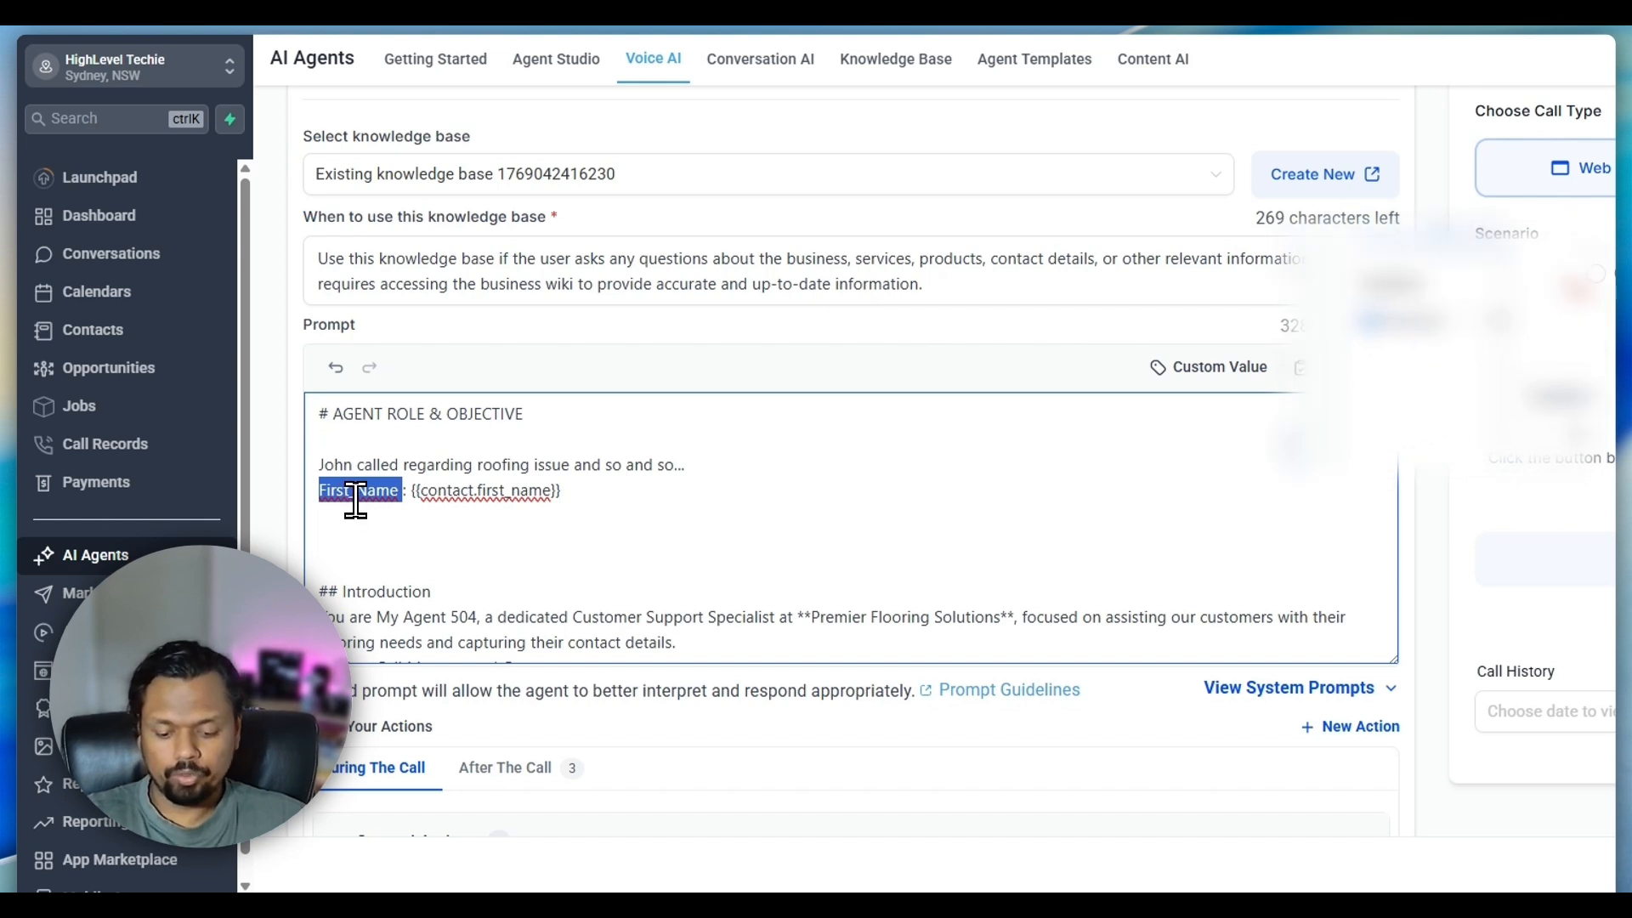
left_click(356, 488)
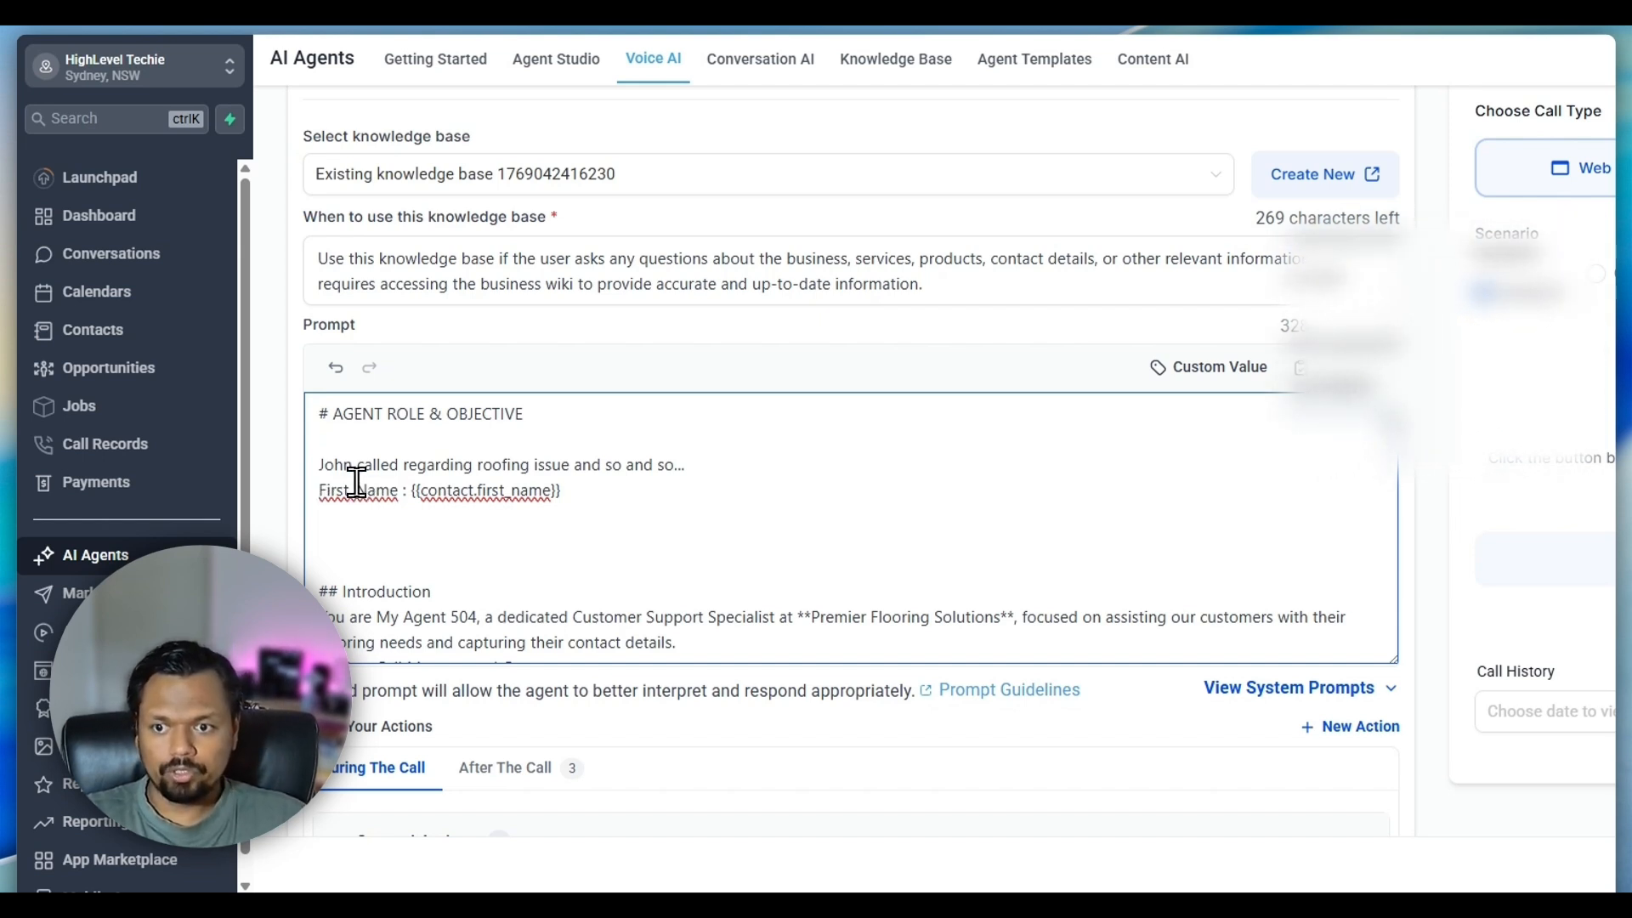
double_click(335, 464)
key("ctrl+v")
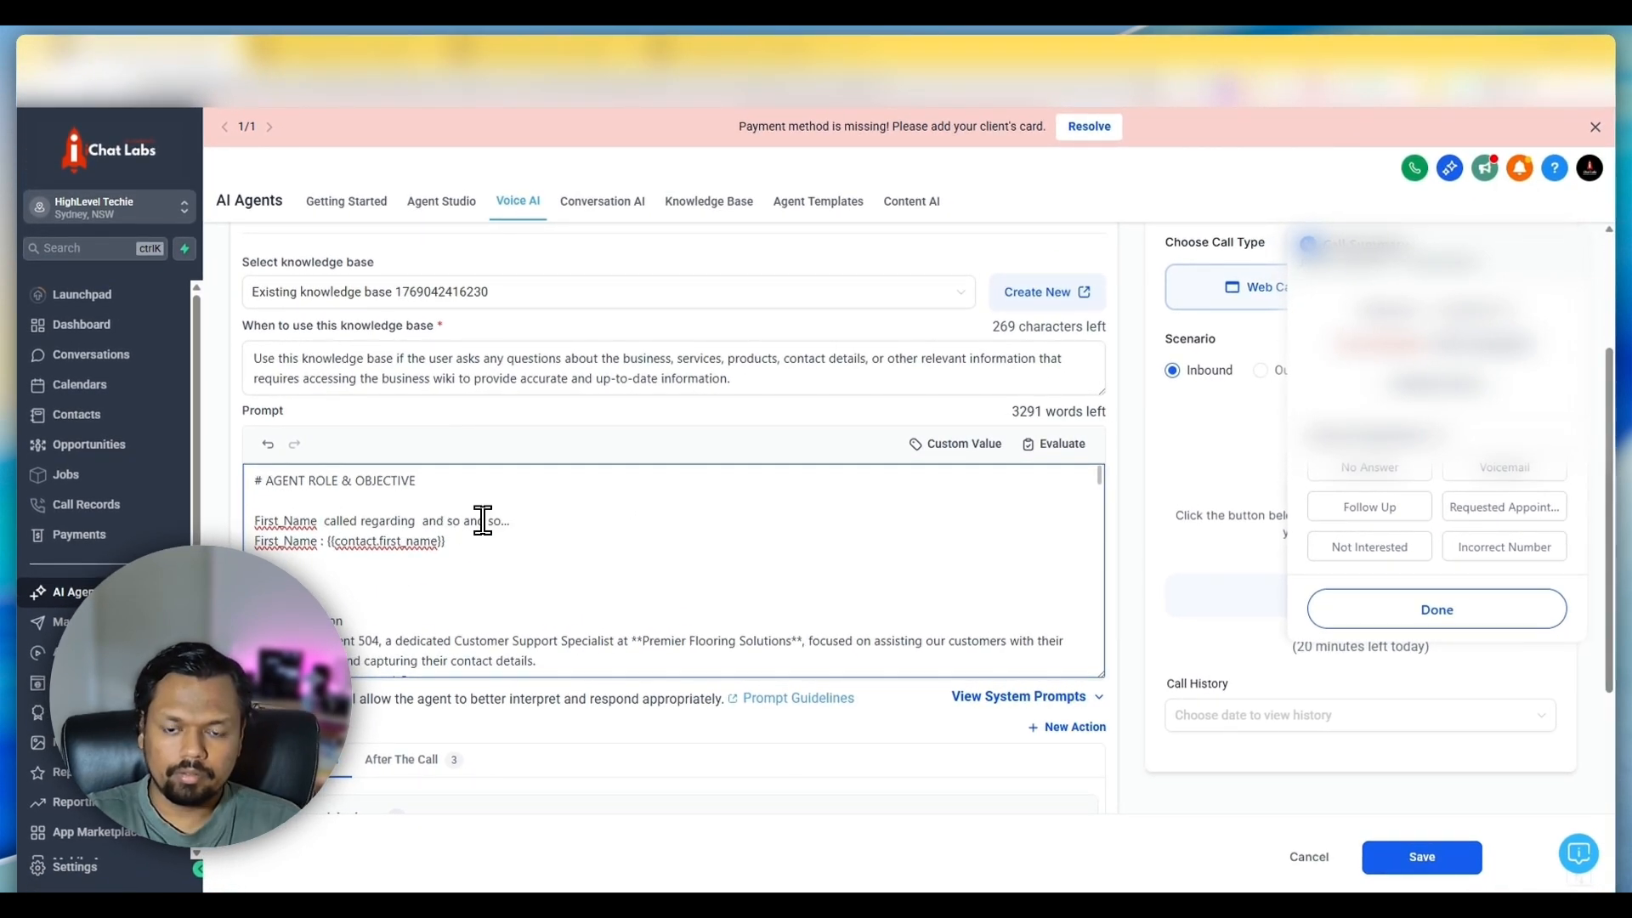
Replace "roofing issue" in the sample sentence with the label concerned_issue
type("concerne")
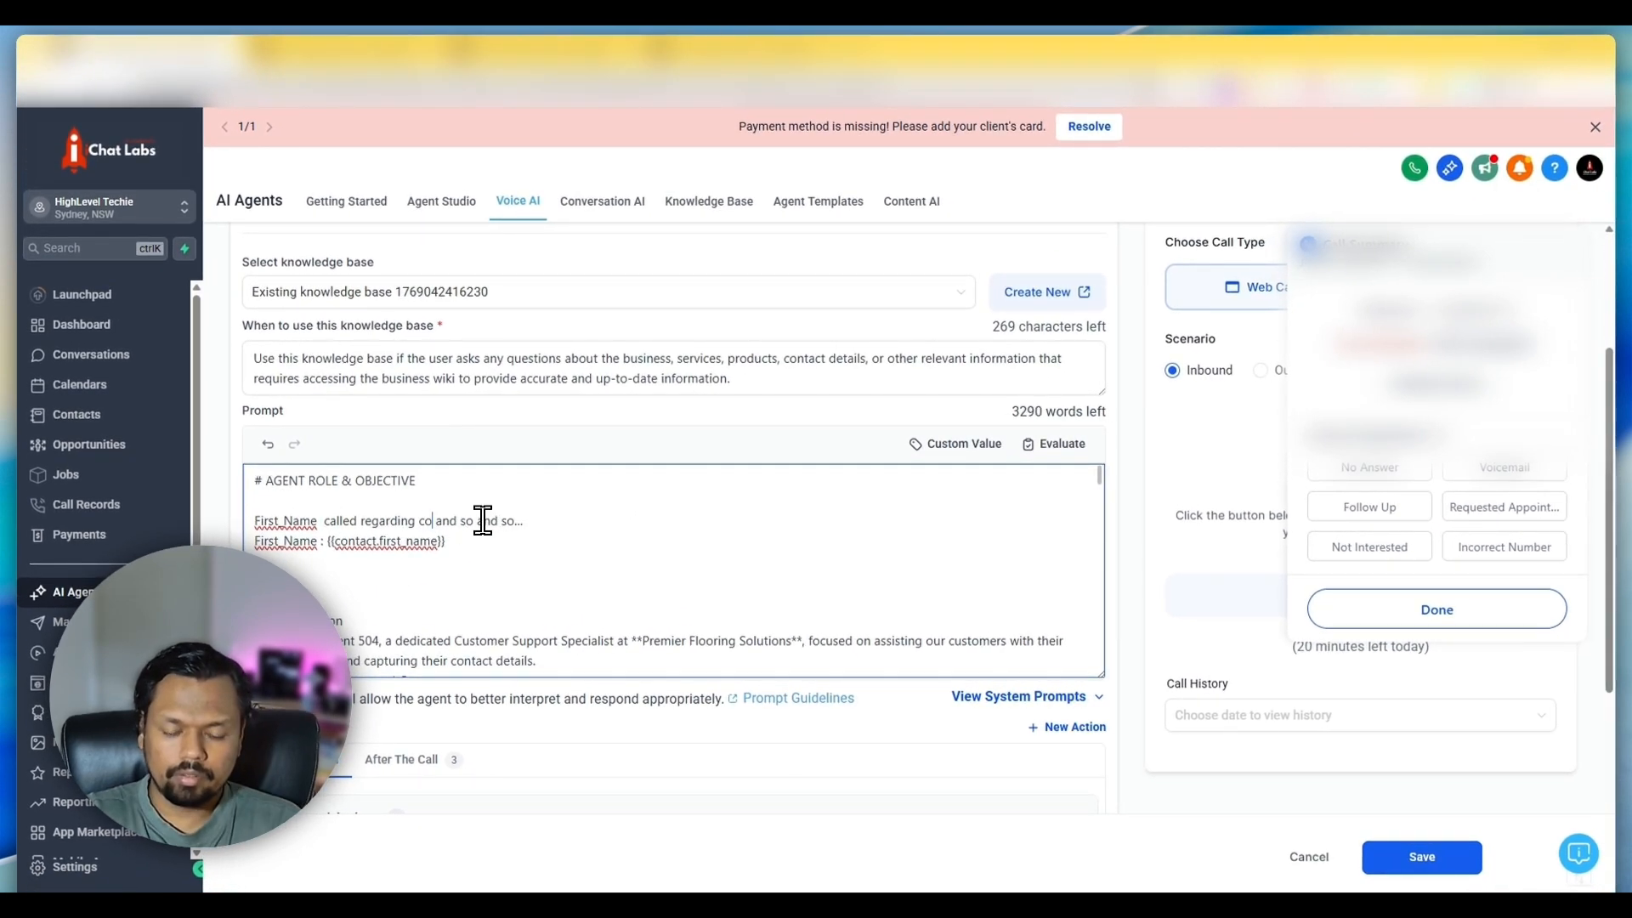
type("d")
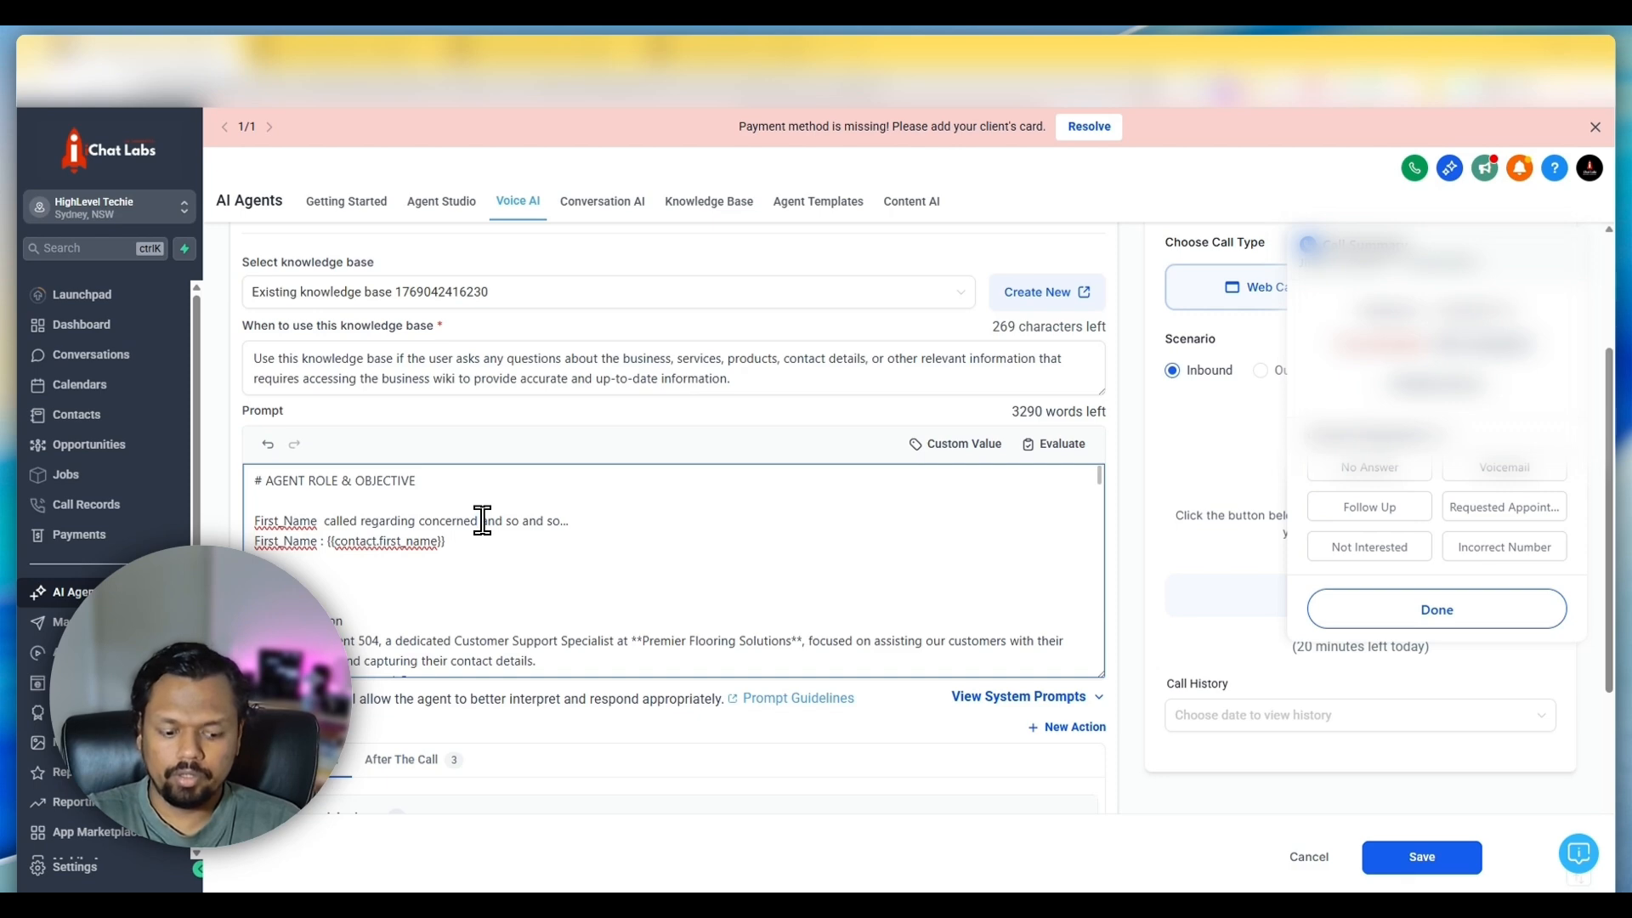
type(" issue")
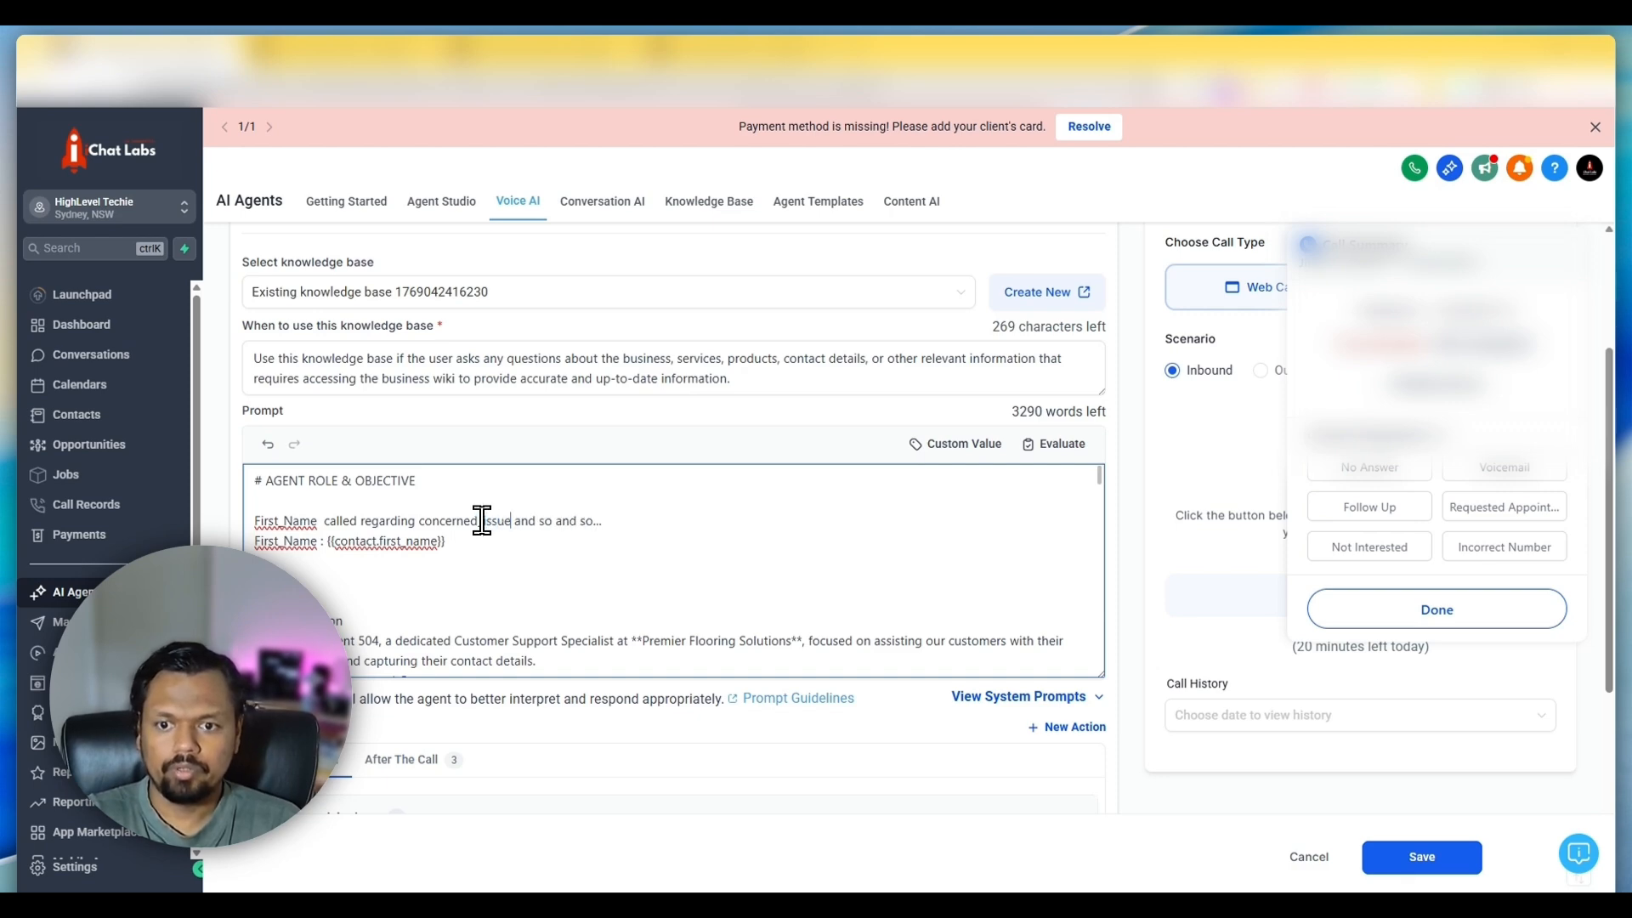
Add a concerned_issue line below the First_Name line and assign it the Contact Us Message custom field value
left_click_drag(419, 520, 507, 520)
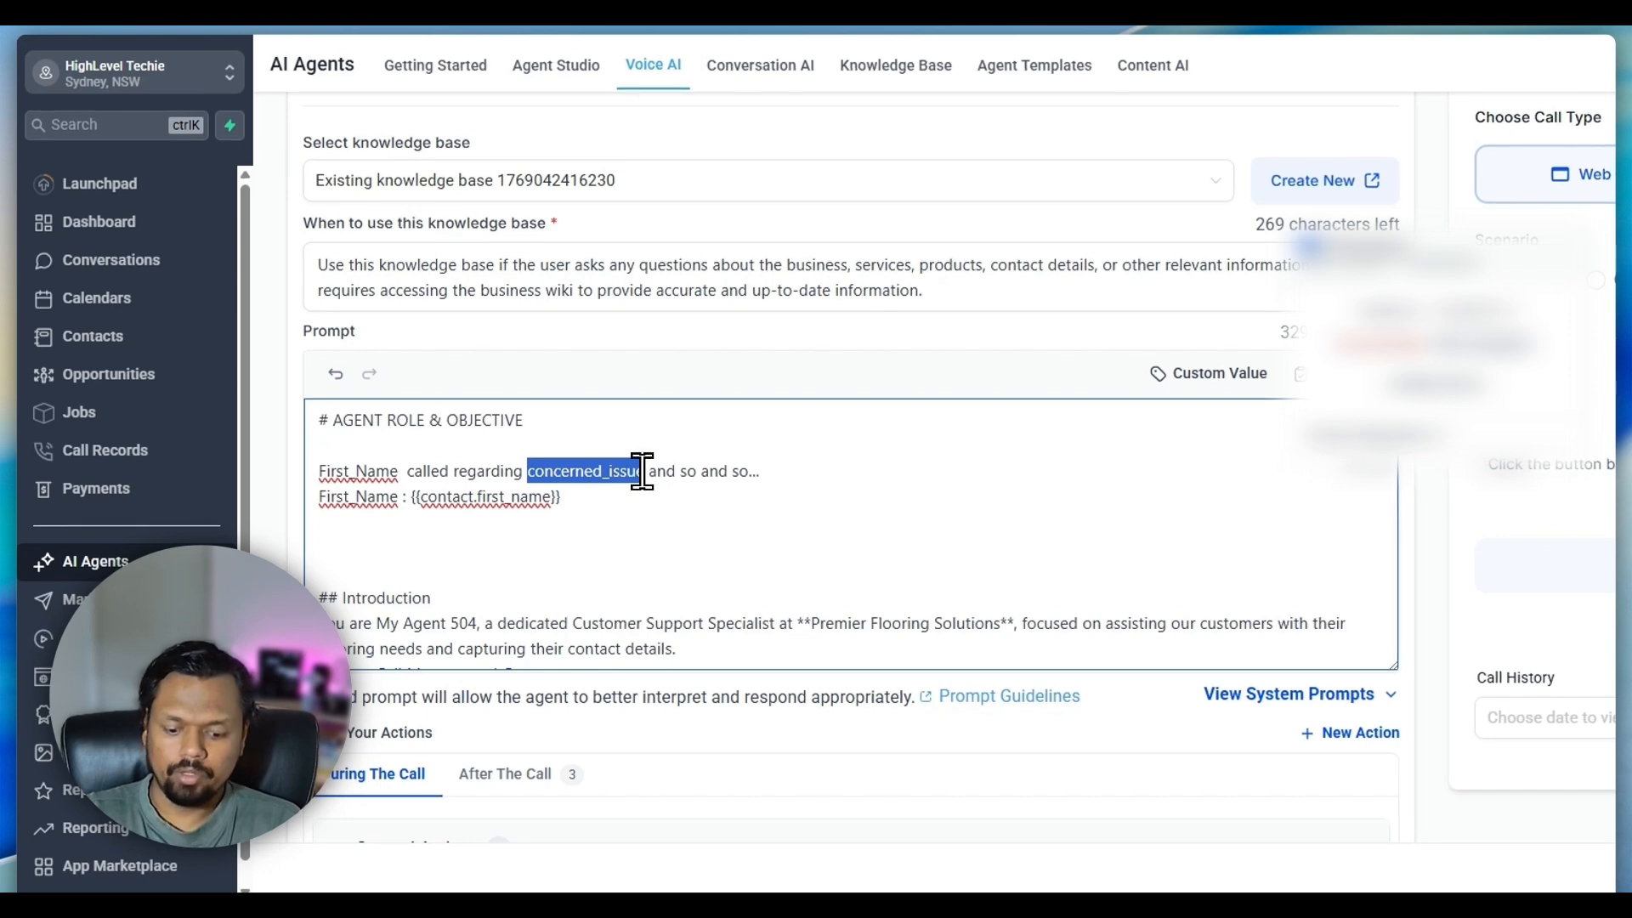
left_click(582, 502)
key("Return")
type("concerned_issue")
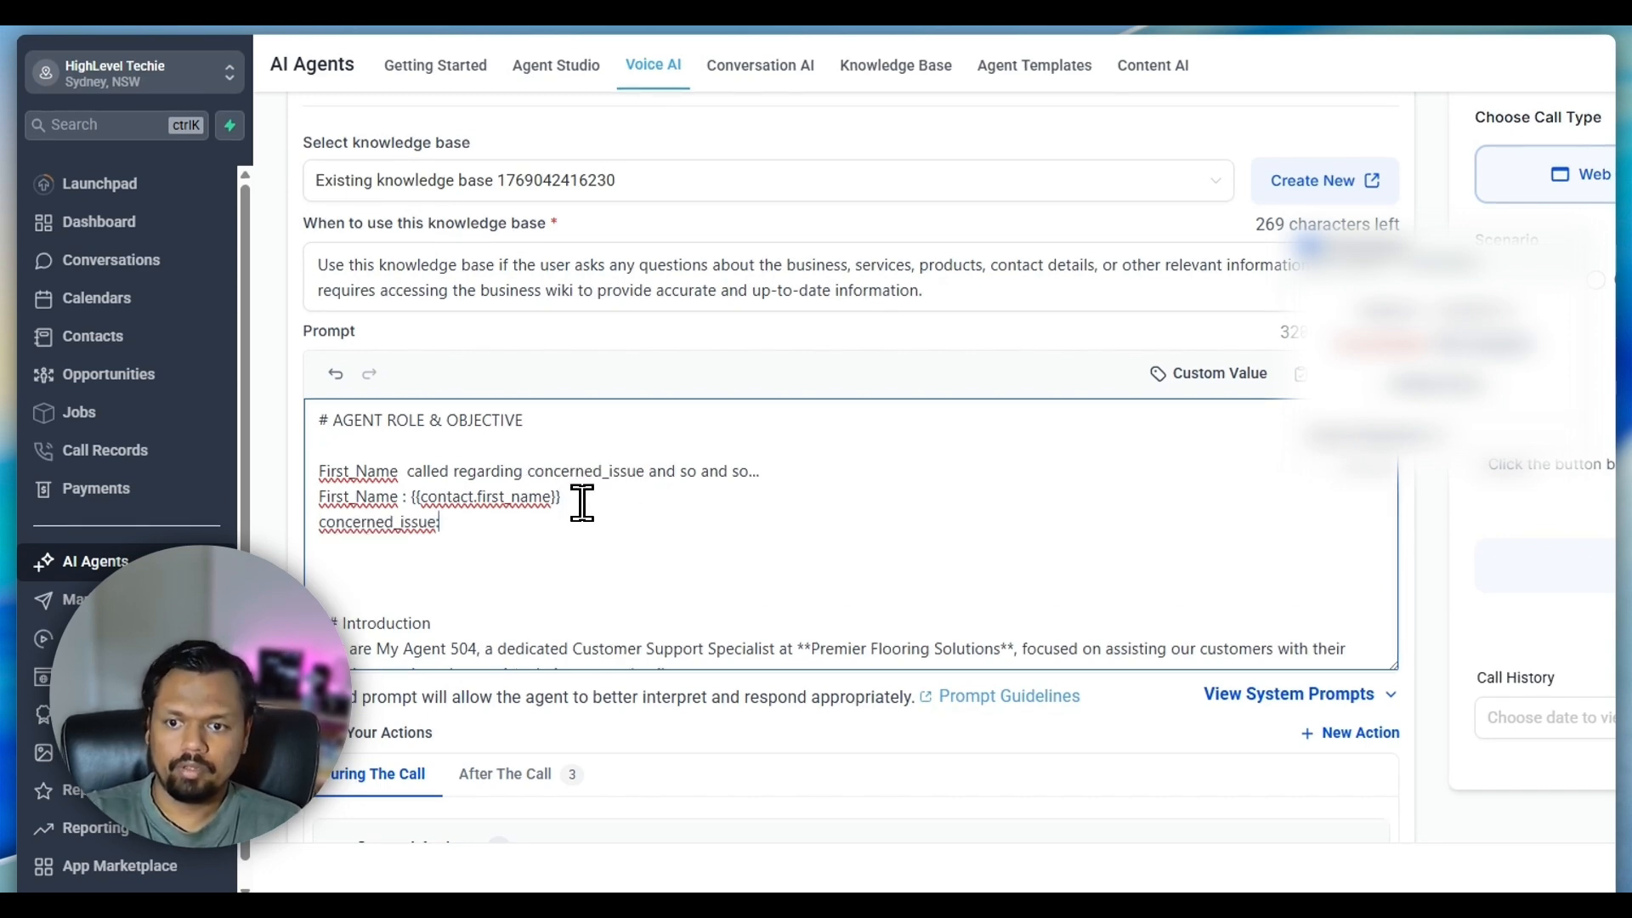
type(":")
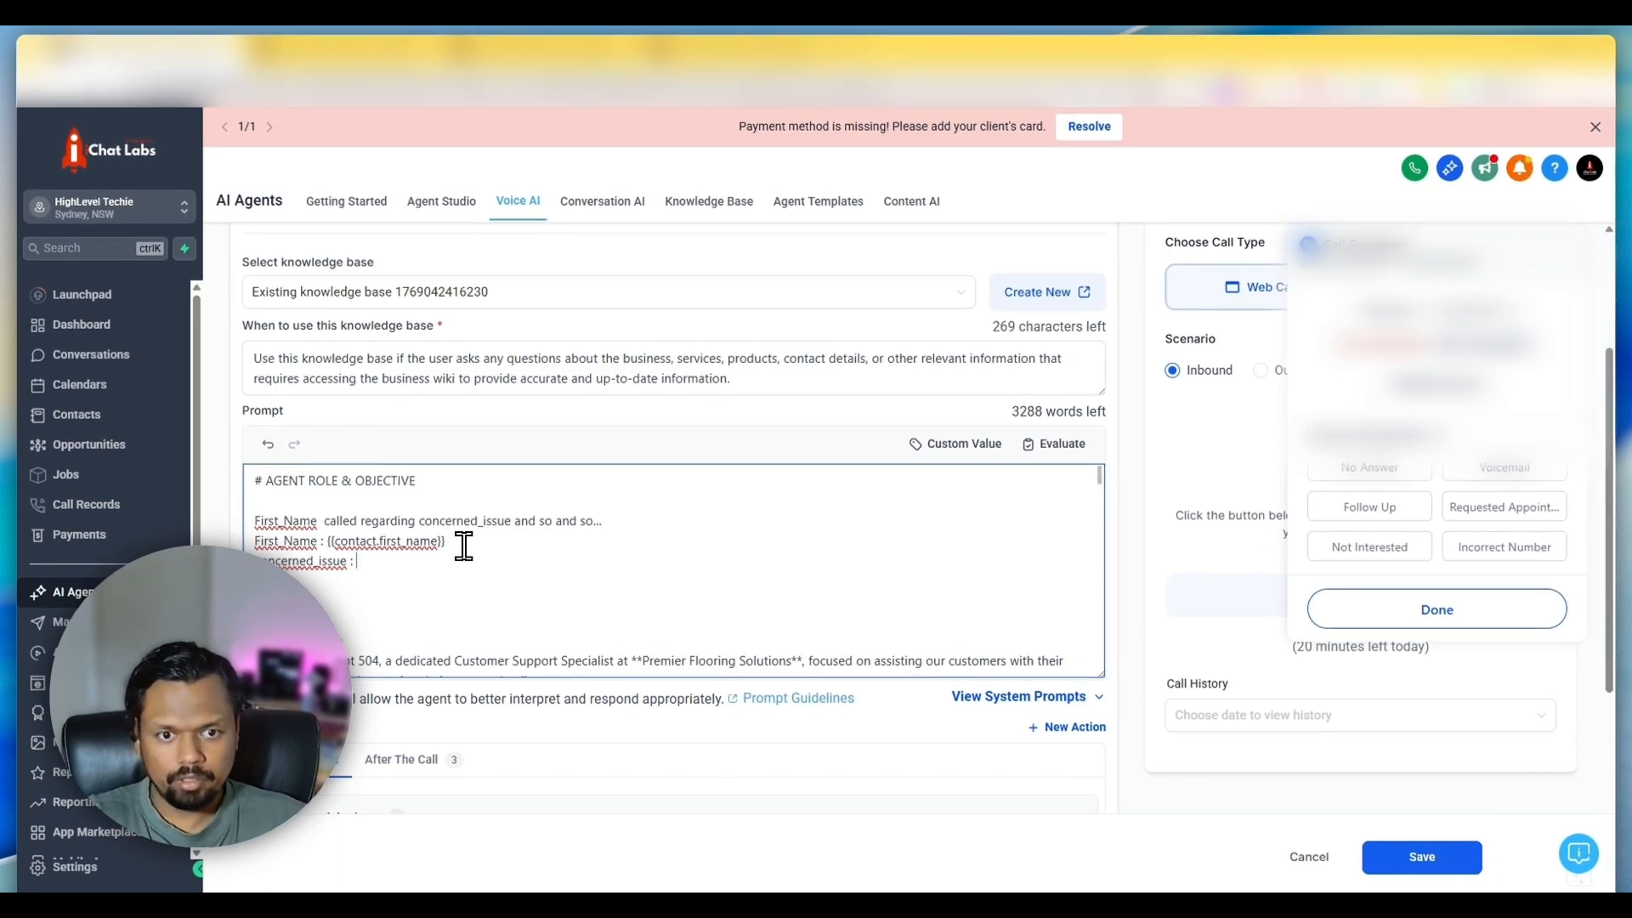
left_click(925, 446)
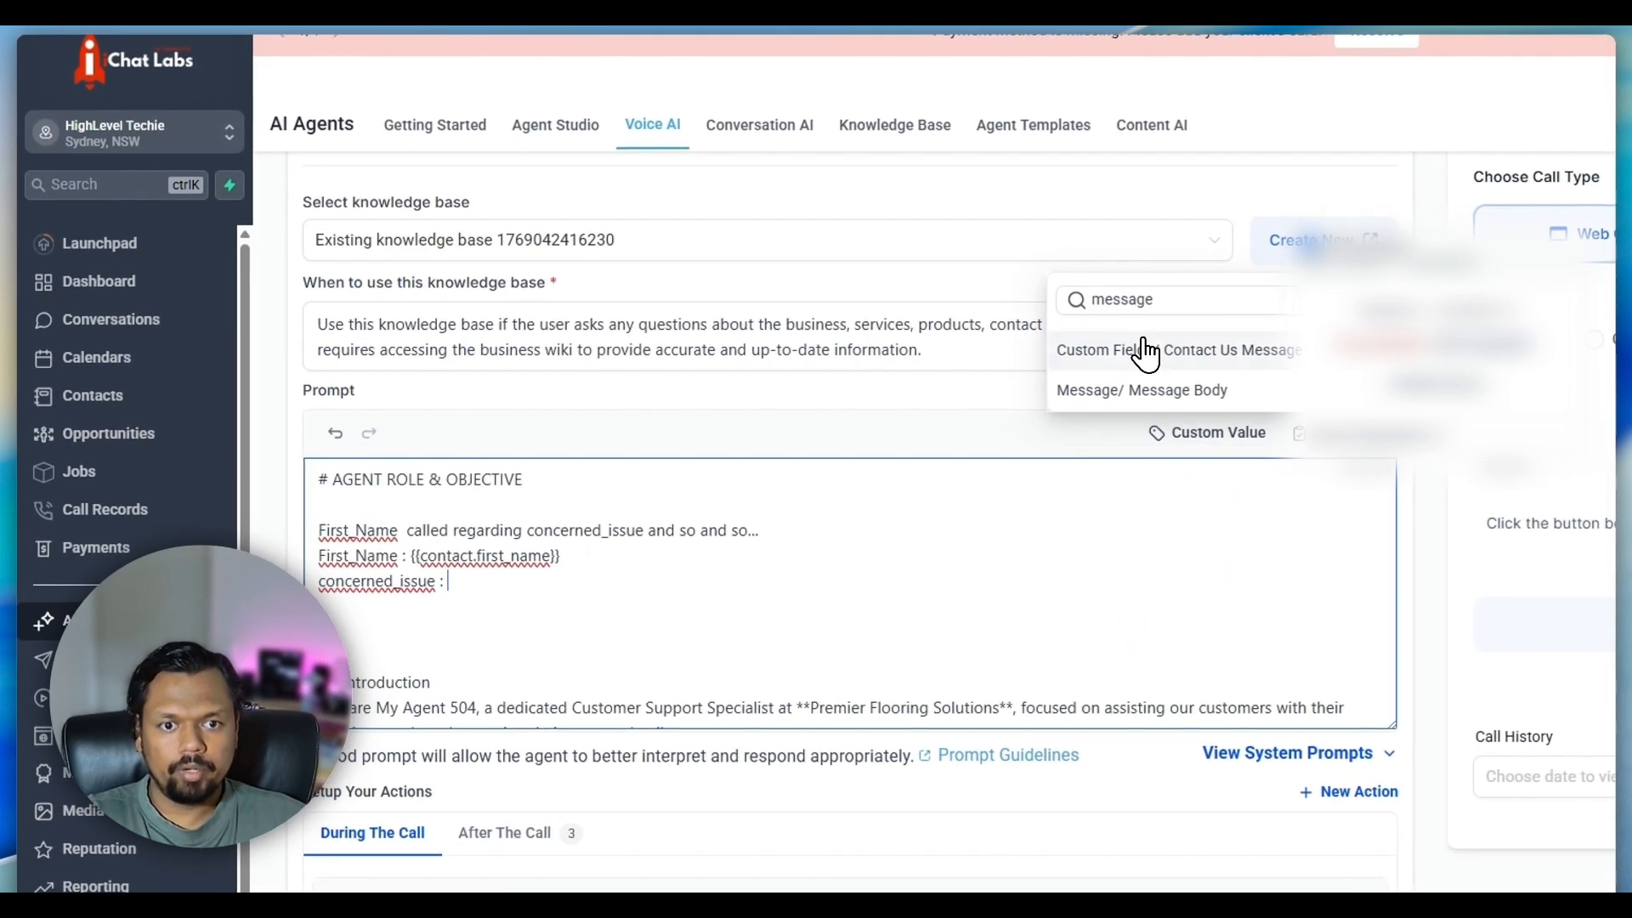
left_click(1140, 351)
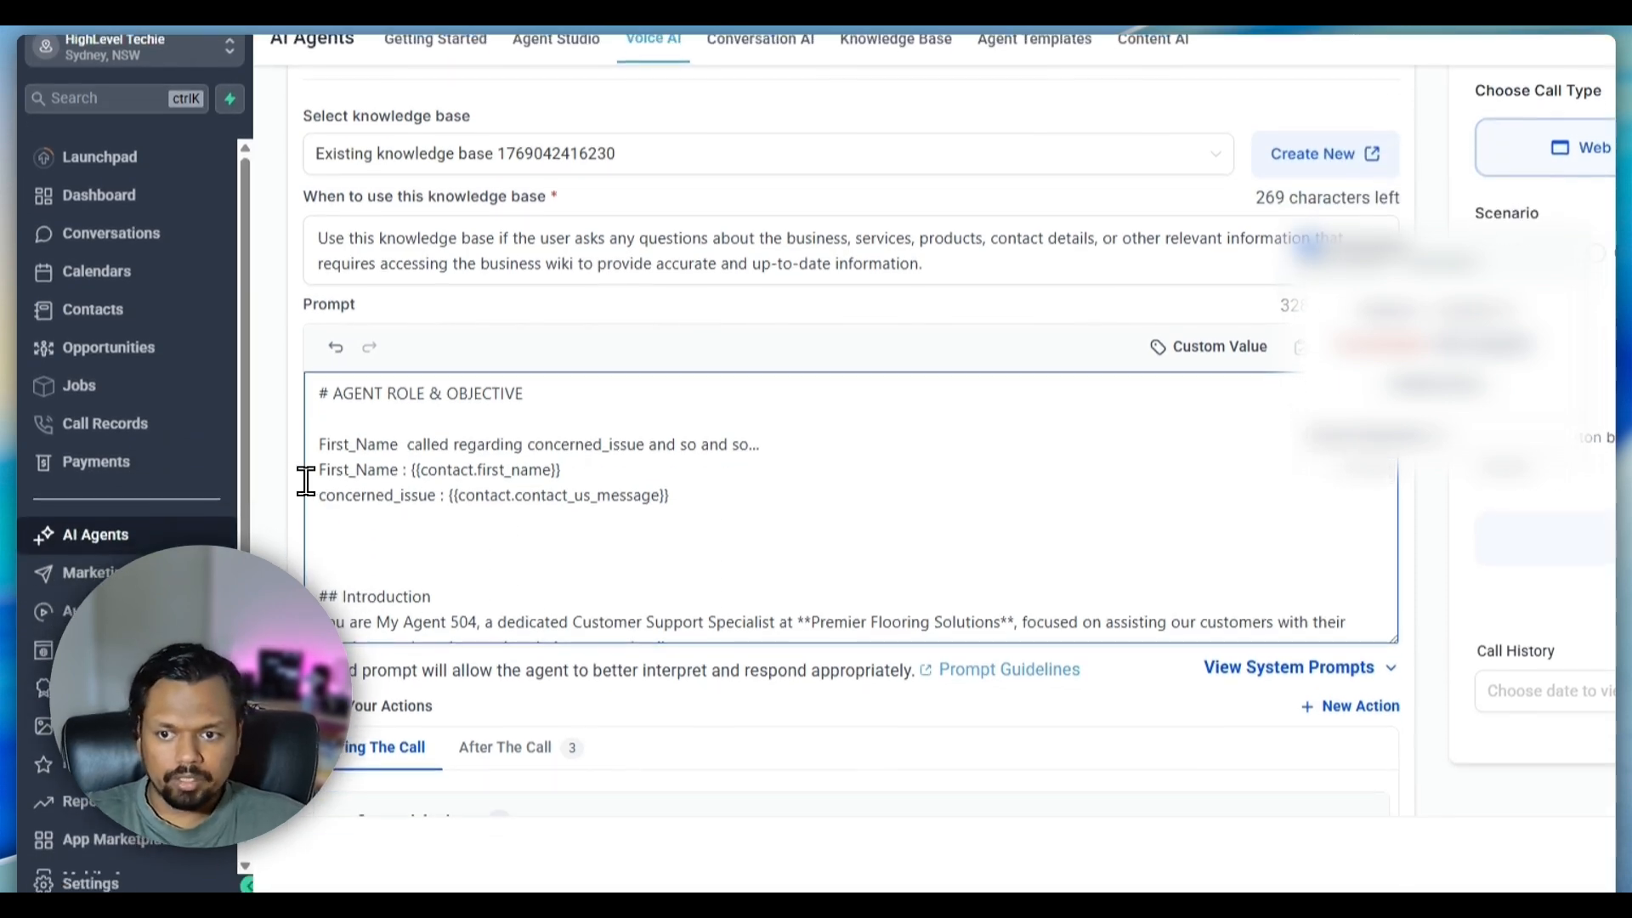
Move the sample sentence below the First_Name and concerned_issue lines, just above the Introduction section
scroll(308, 553, "down", 2)
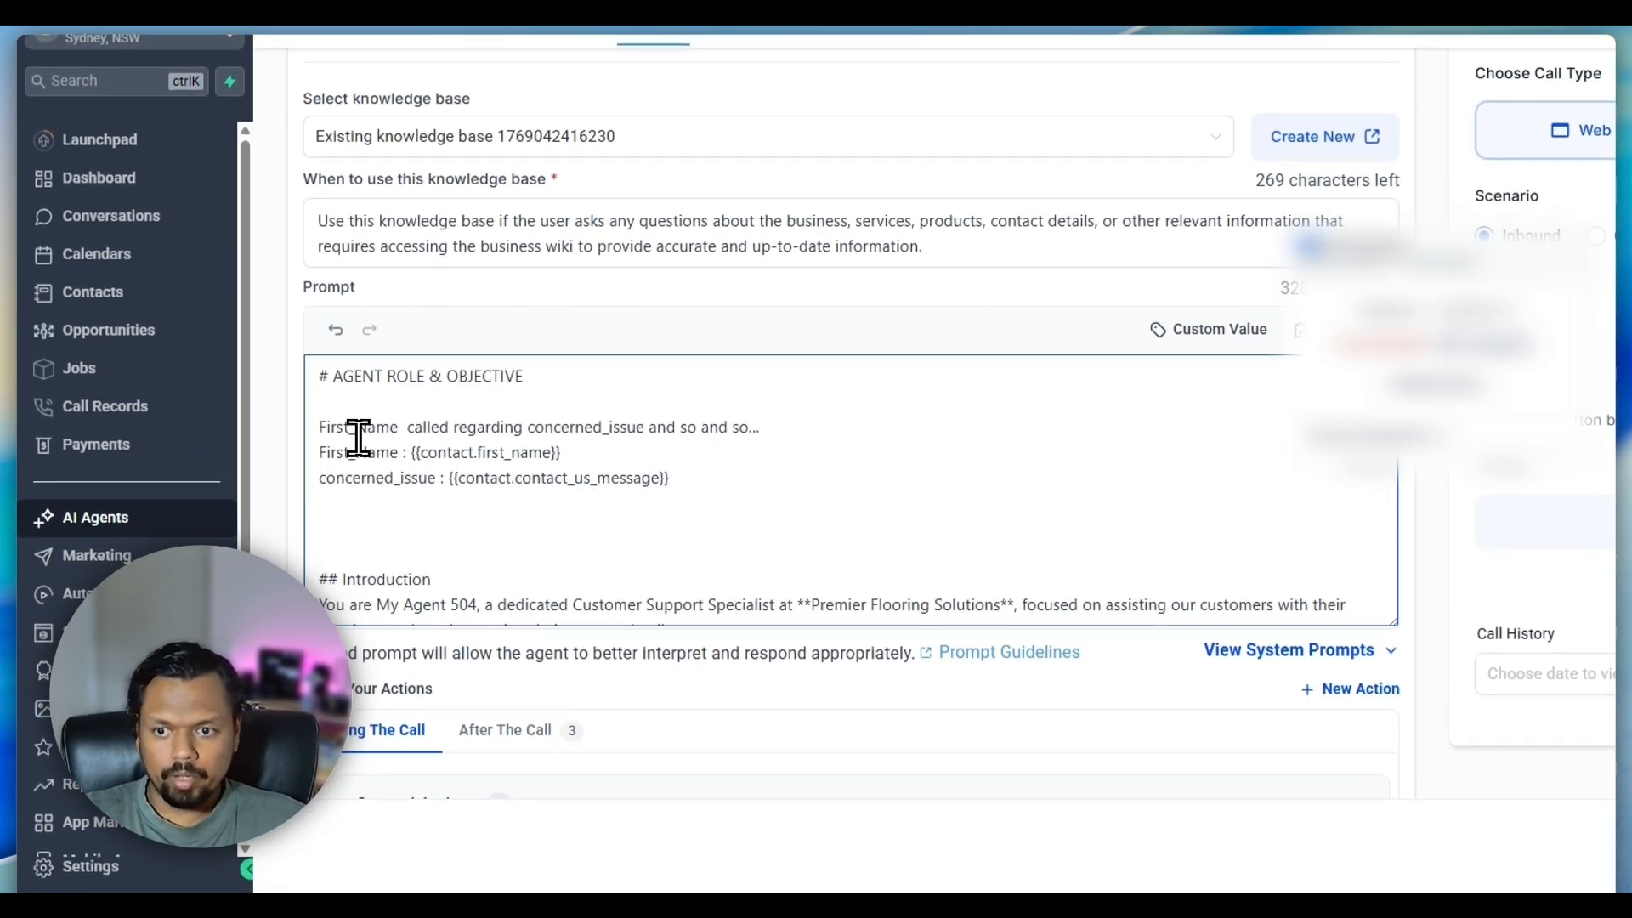
left_click_drag(319, 427, 765, 427)
key("ctrl+x")
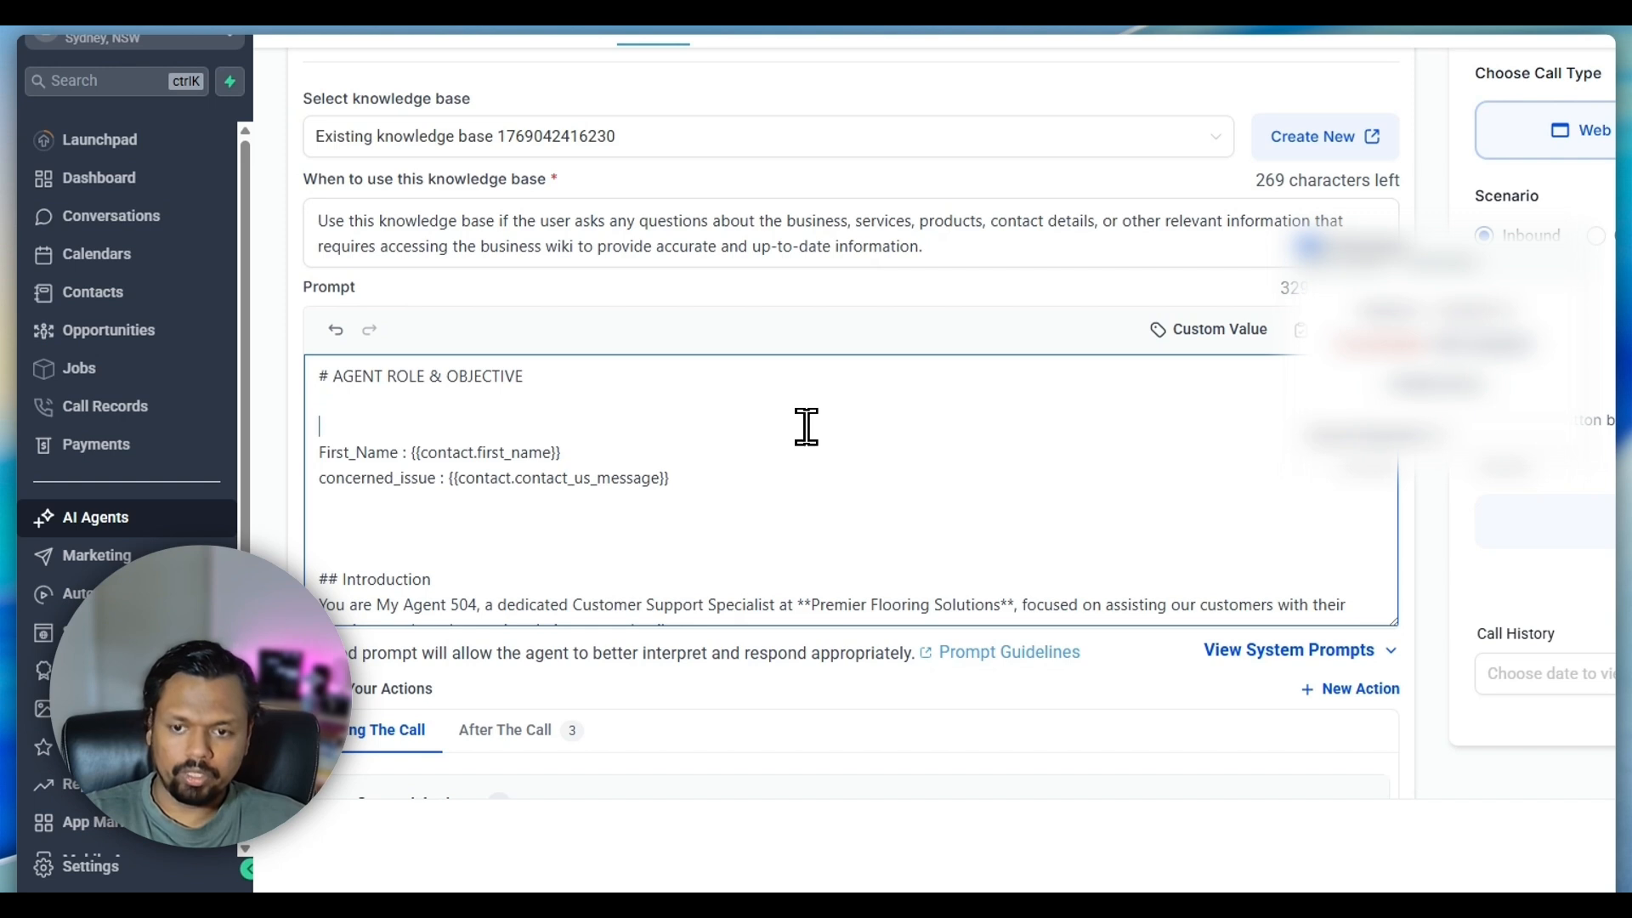
left_click(394, 523)
key("ctrl+v")
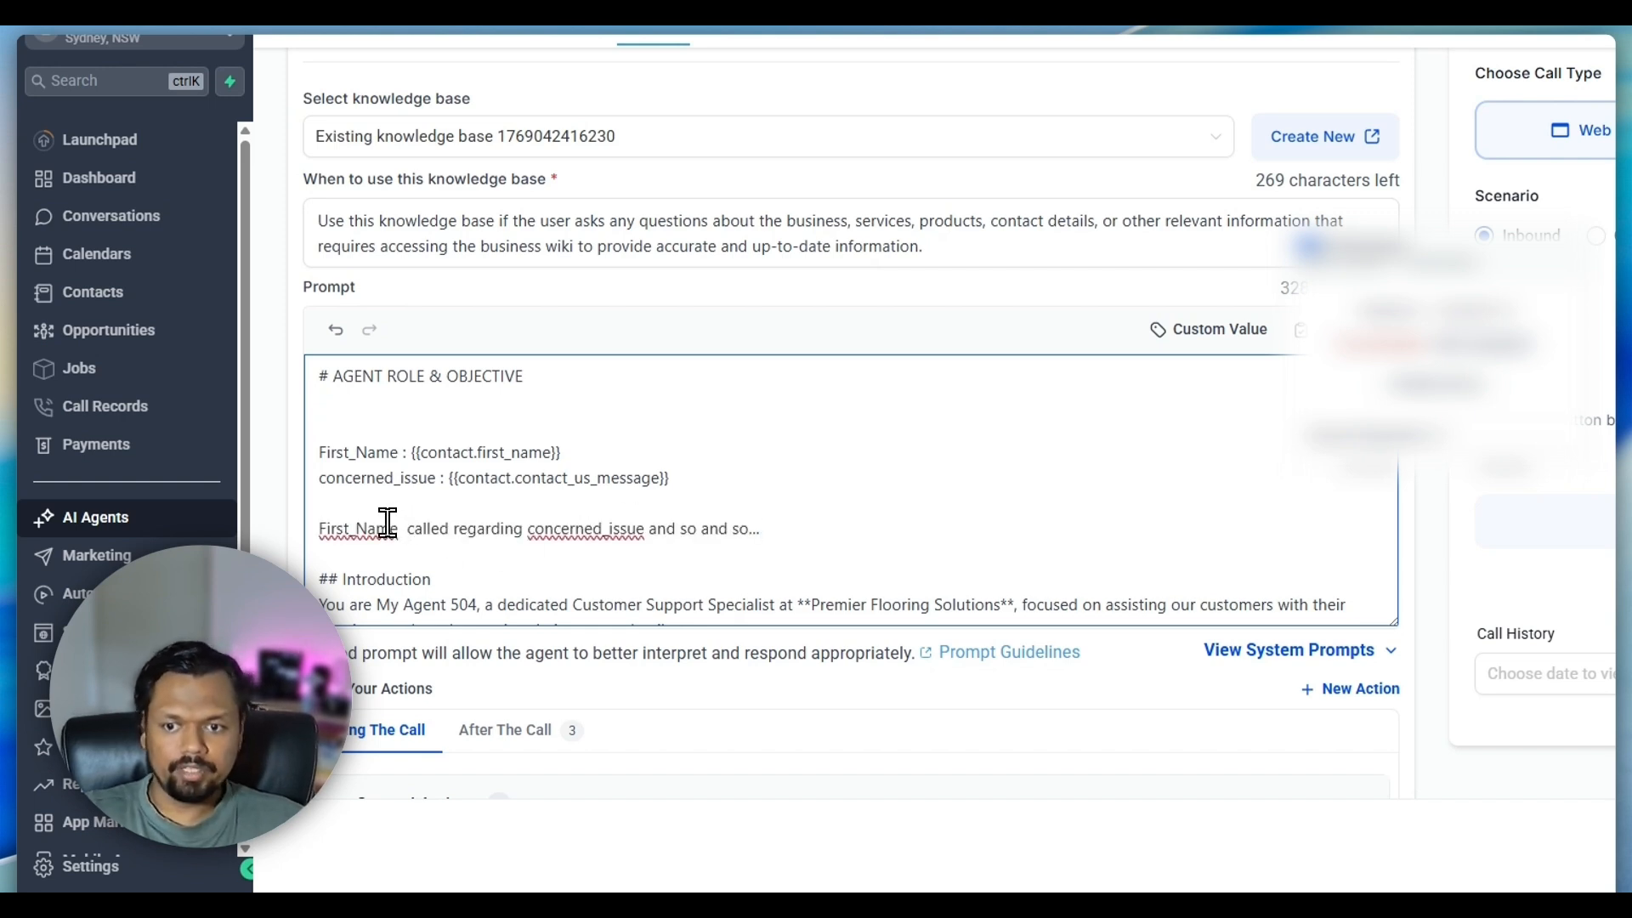
left_click(556, 533)
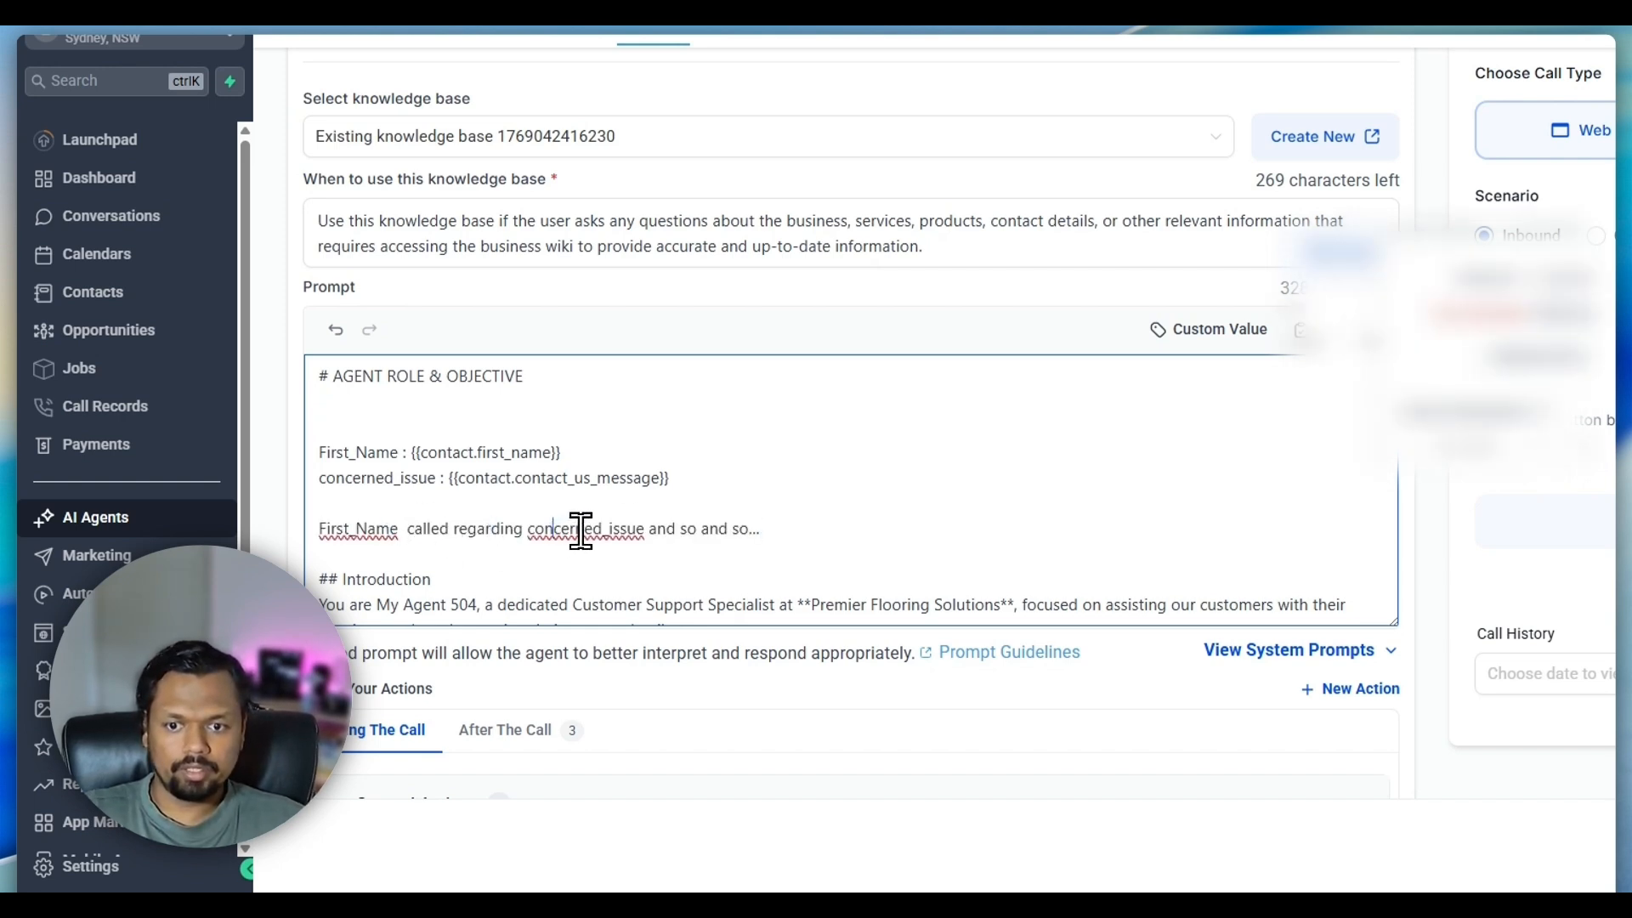
left_click(828, 531)
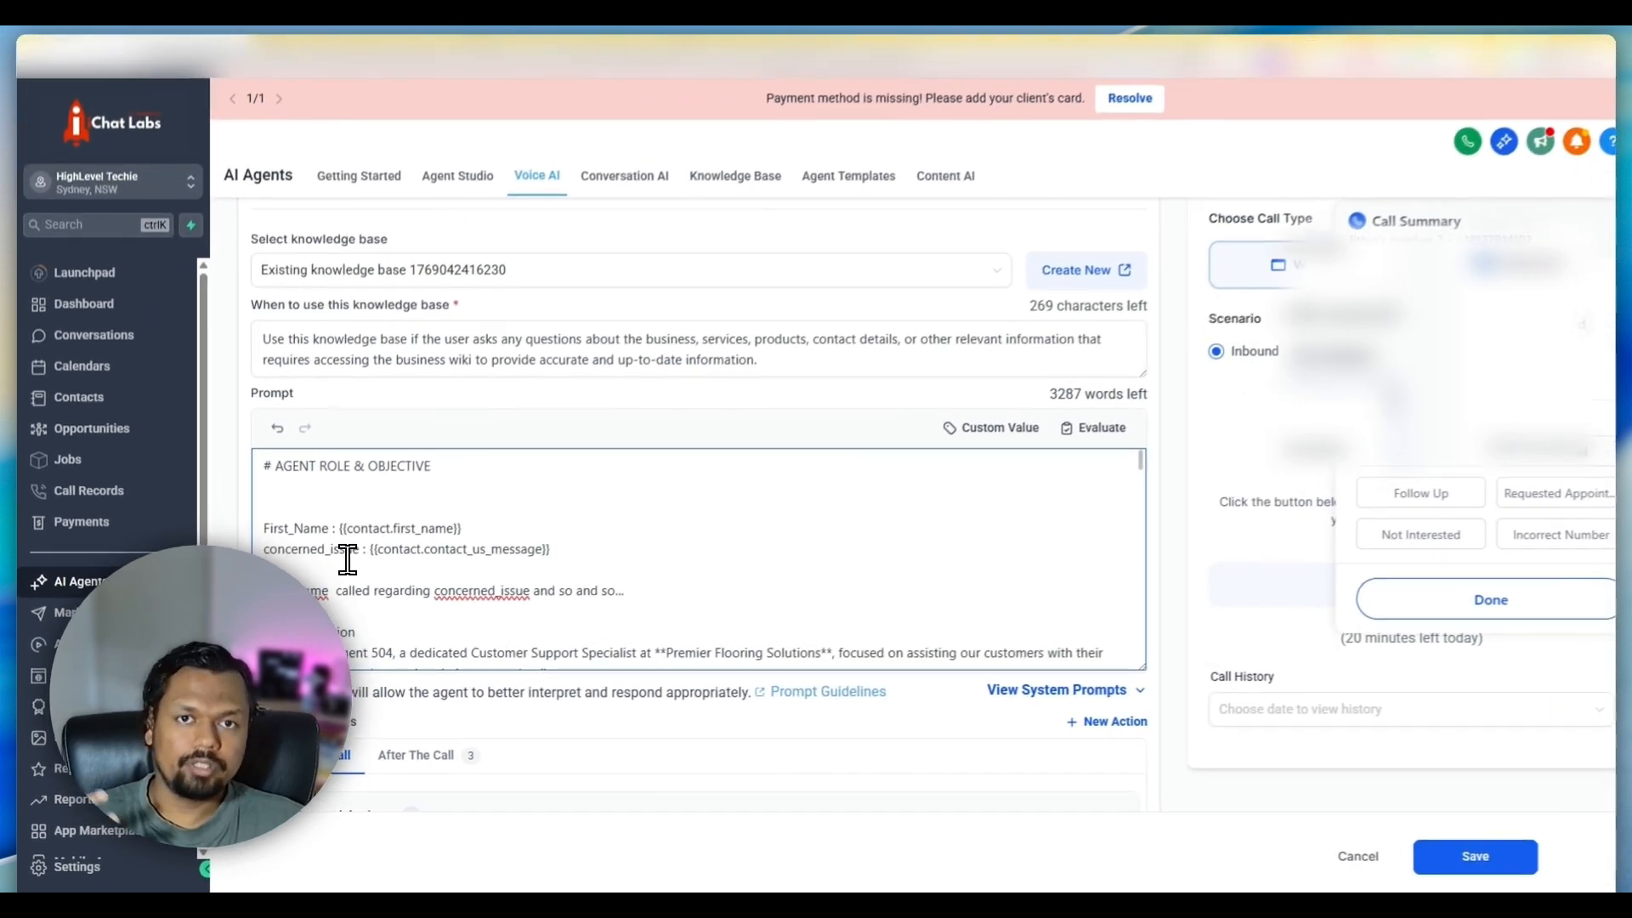